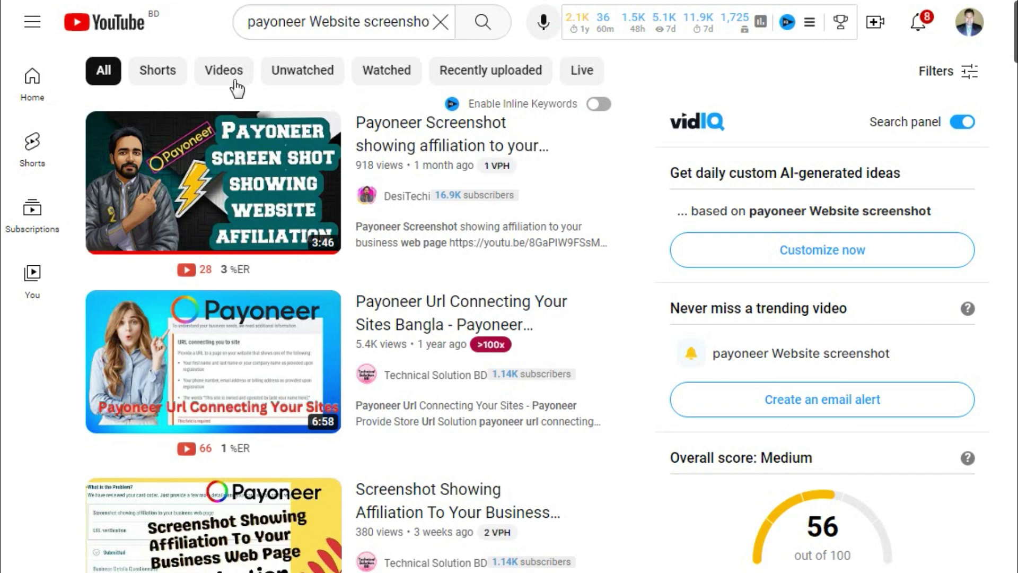
Look through the YouTube search results for "payoneer Website screenshot".
scroll(329, 233, down, 5)
scroll(331, 241, down, 15)
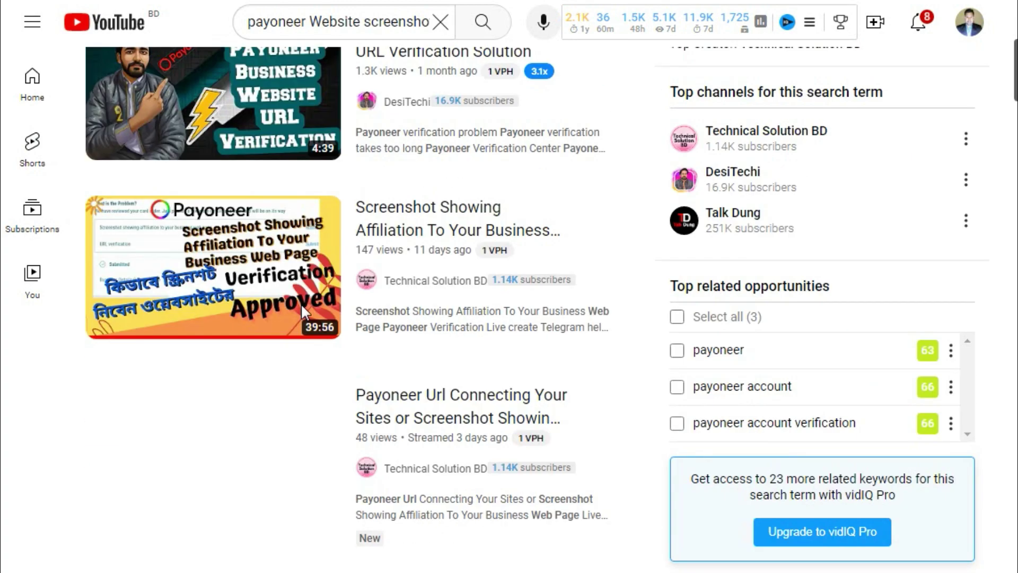
scroll(339, 287, up, 10)
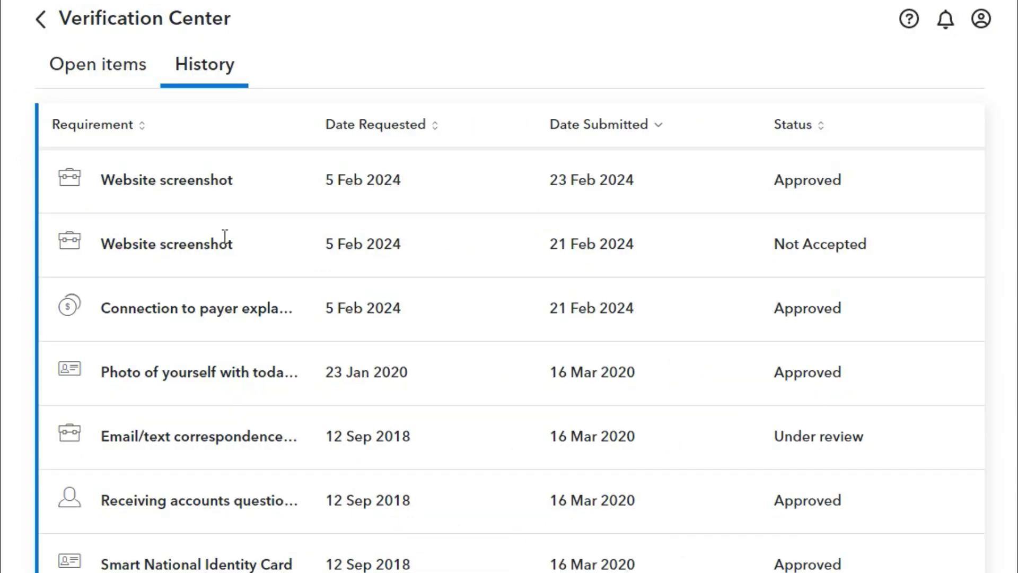
Highlight the names of the two Website screenshot entries in the Payoneer Verification Center history.
drag(123, 245, 255, 257)
click(278, 253)
drag(247, 252, 105, 243)
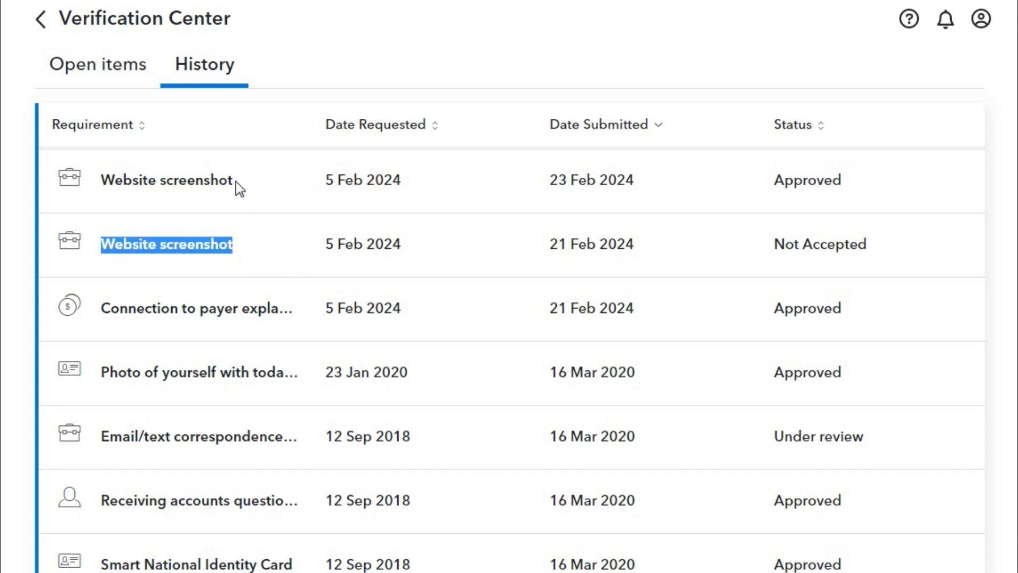
drag(236, 182, 102, 180)
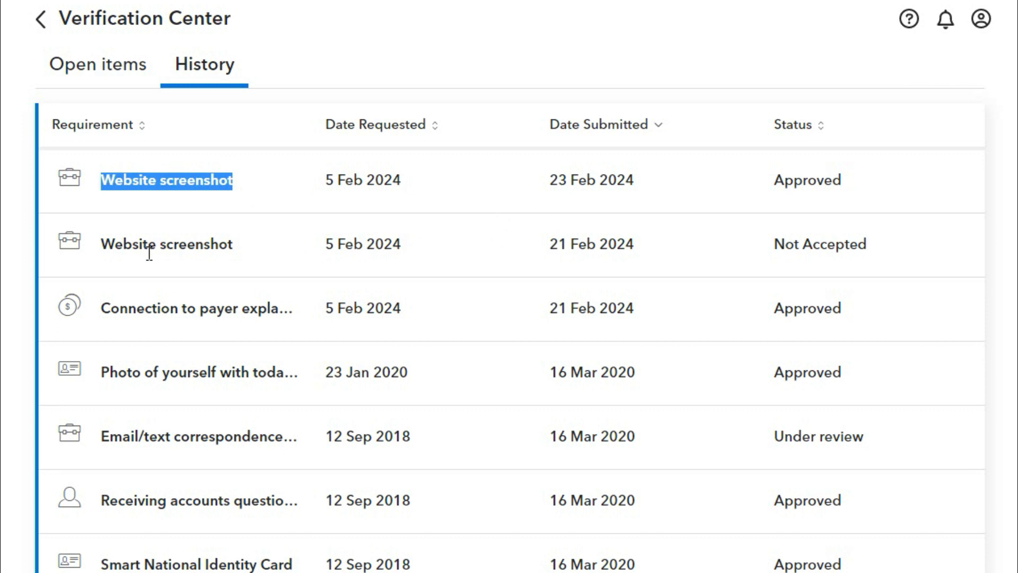
drag(124, 249, 243, 241)
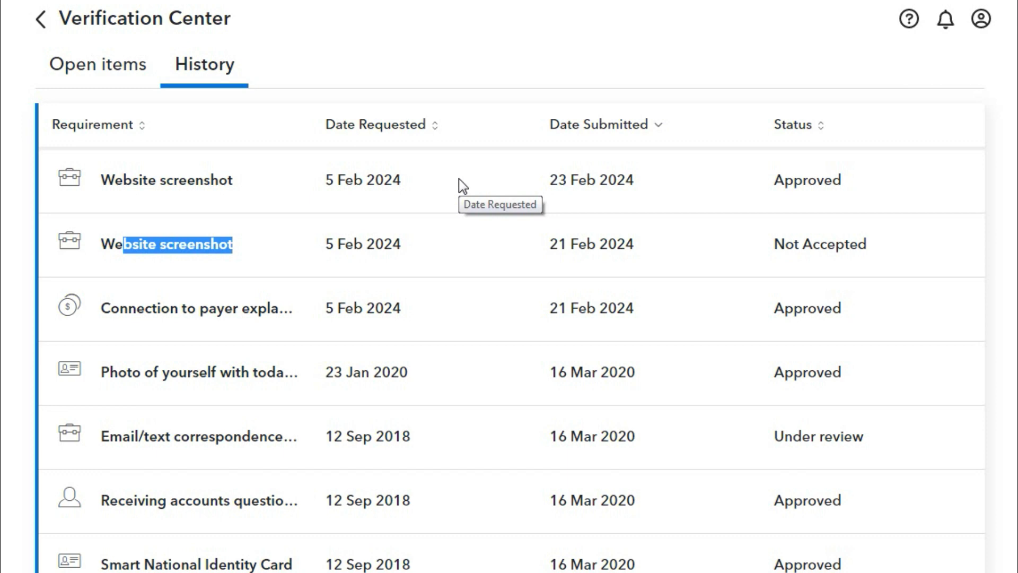
Highlight the submission date and status of the lower Website screenshot entry and the submission date of the upper one.
click(547, 265)
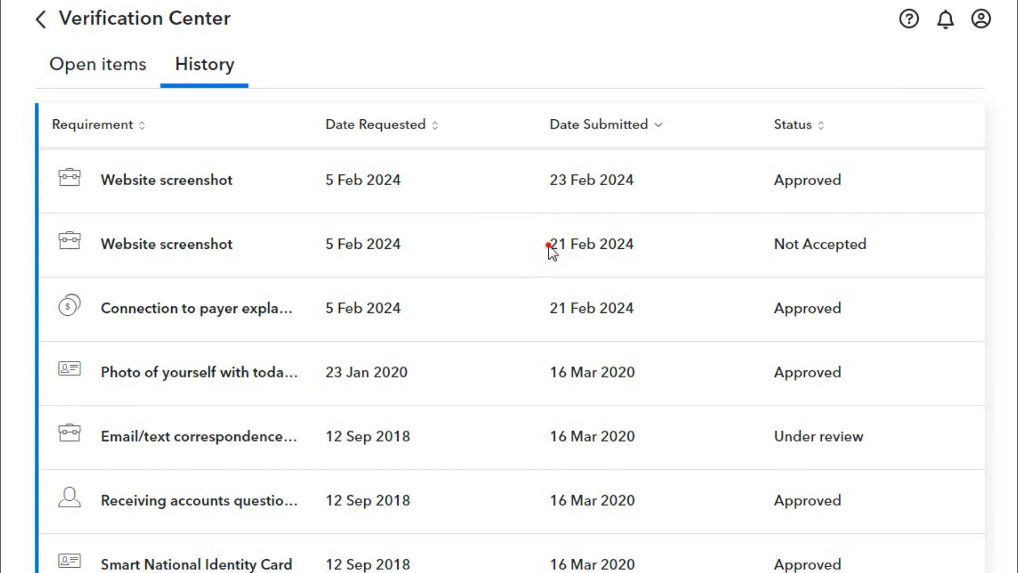
drag(548, 245, 889, 255)
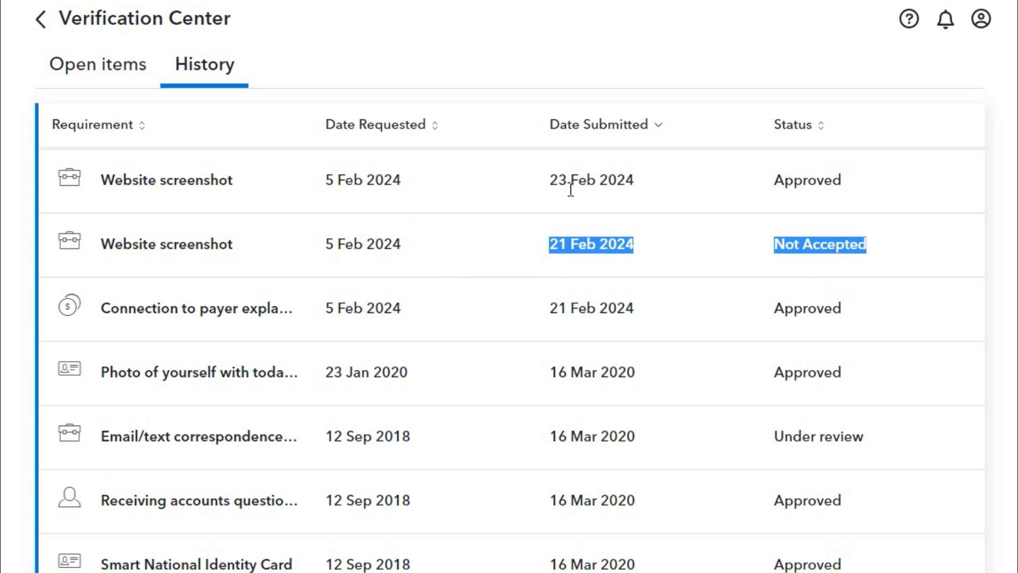
drag(549, 183, 773, 211)
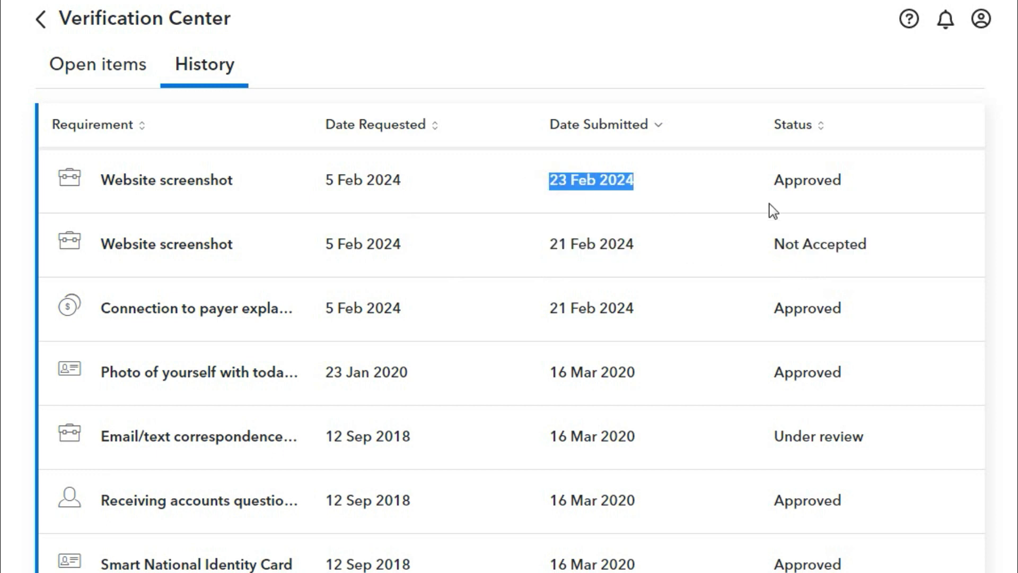
click(772, 210)
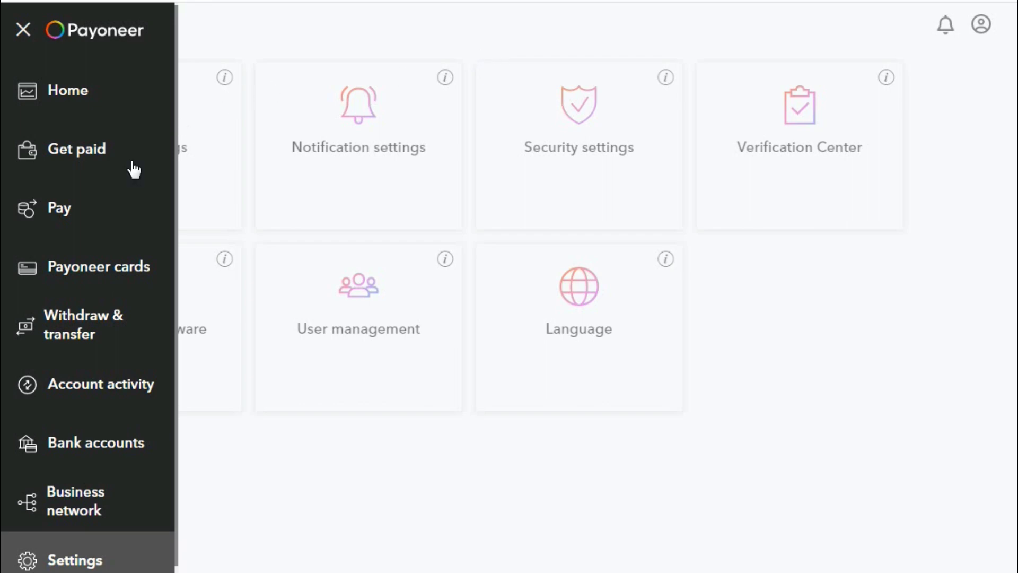
Open the Pay to a recipient's Payoneer account form from the Pay page, and go back without filling it in.
click(34, 209)
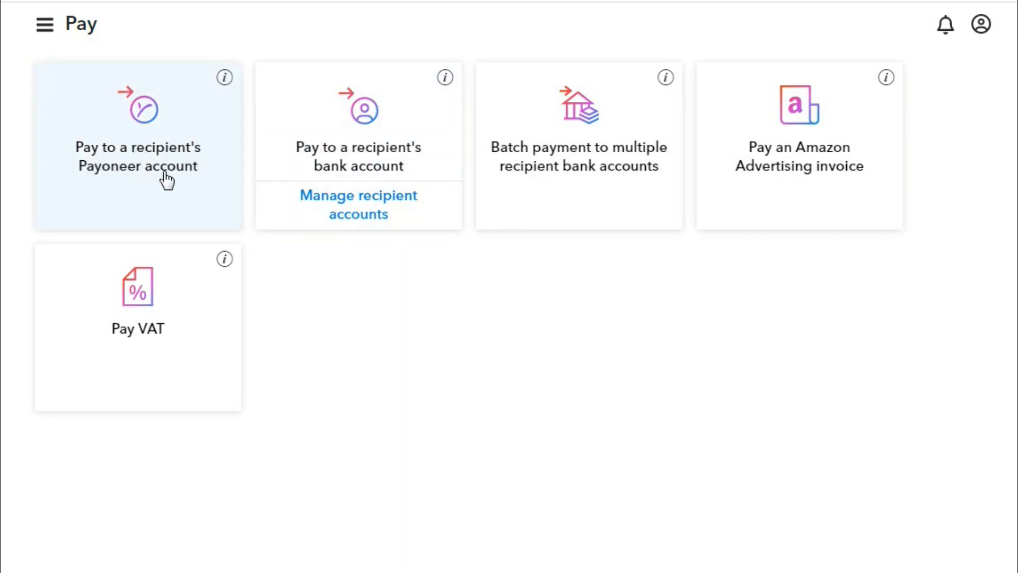
click(160, 148)
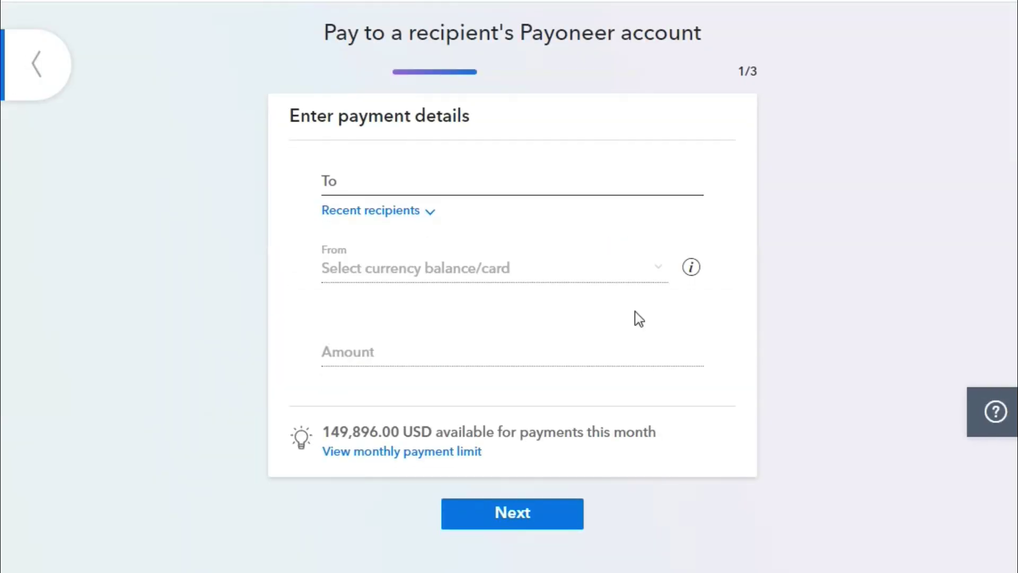
click(65, 74)
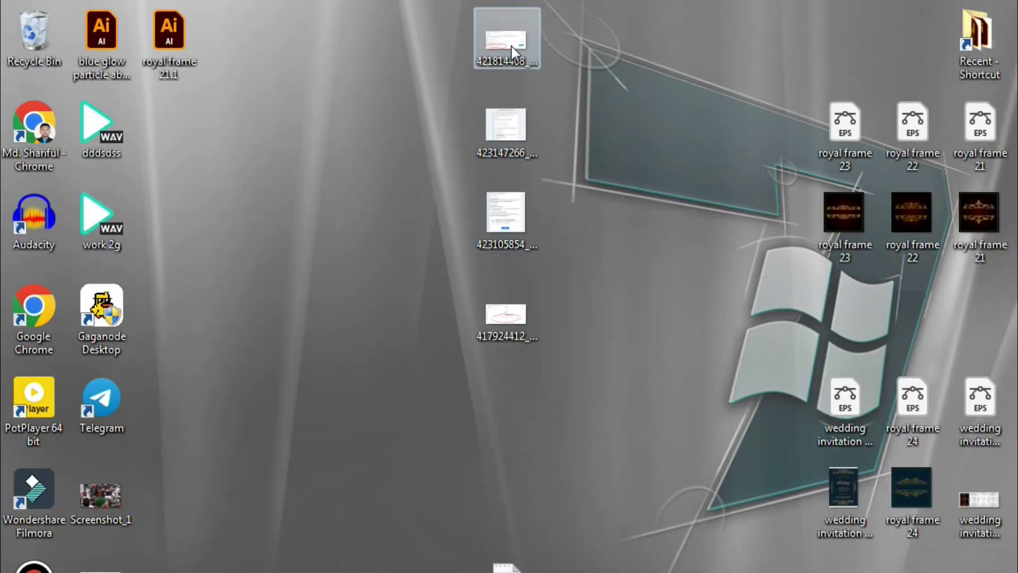
Open the topmost image in the middle column of desktop files.
click(513, 51)
double_click(512, 51)
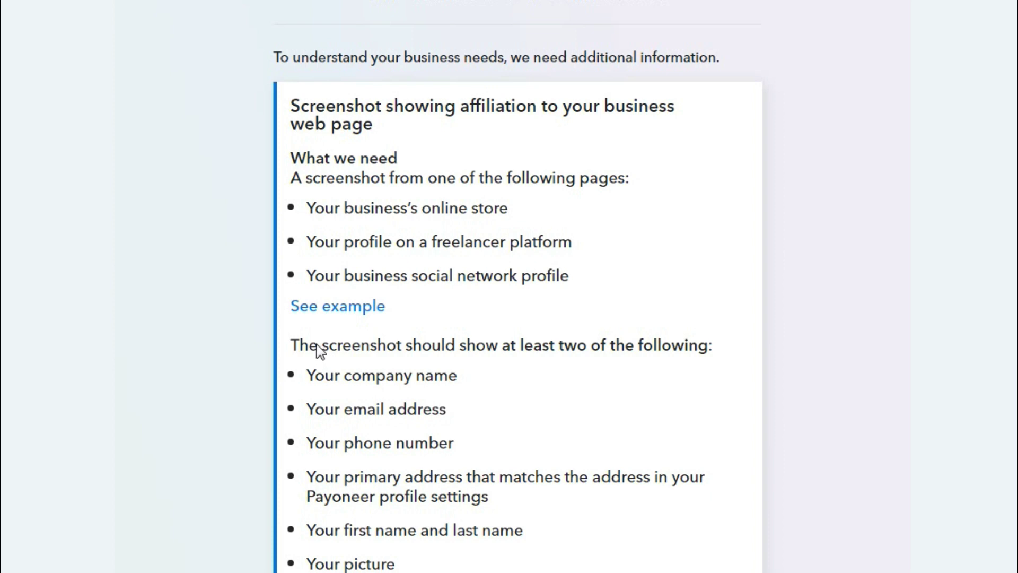
Using the screen-drawing rectangle tool, outline the "at least two of the following" line in red and mark the requirements list alongside it.
key(ctrl+alt+g)
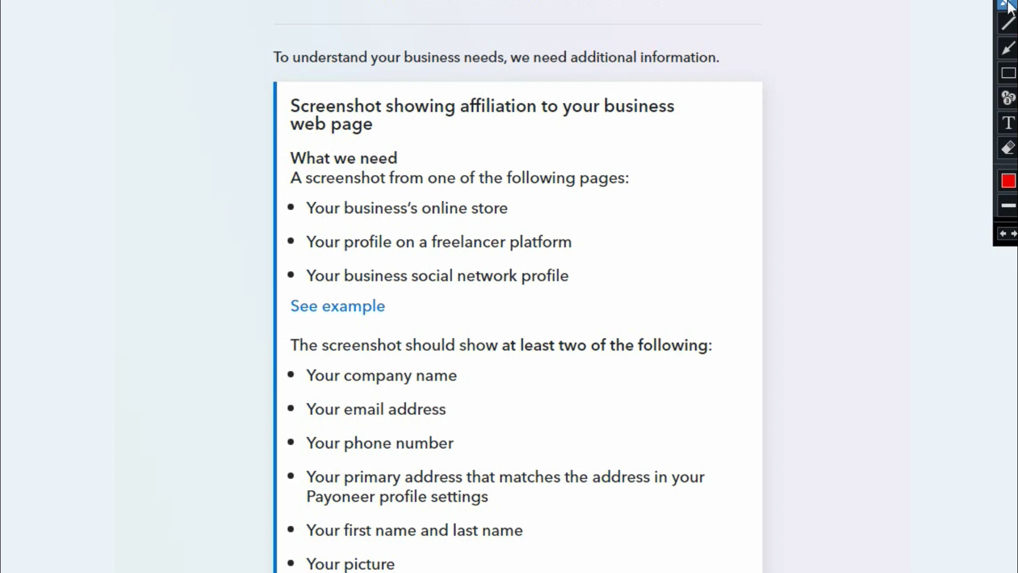
click(1008, 49)
click(1010, 72)
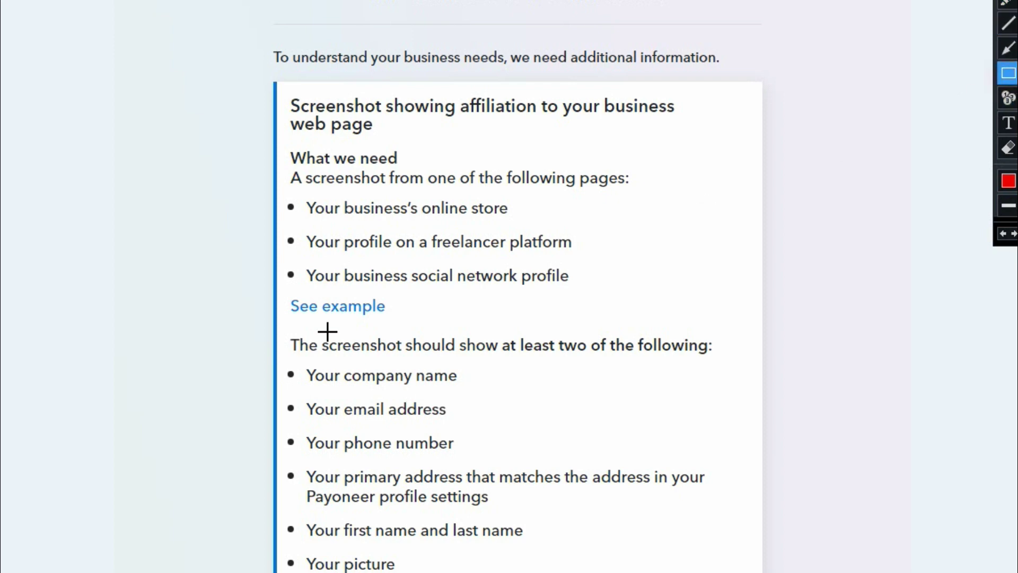
mouse_move(283, 318)
mouse_down()
mouse_move(403, 357)
mouse_move(754, 359)
mouse_move(740, 357)
mouse_up()
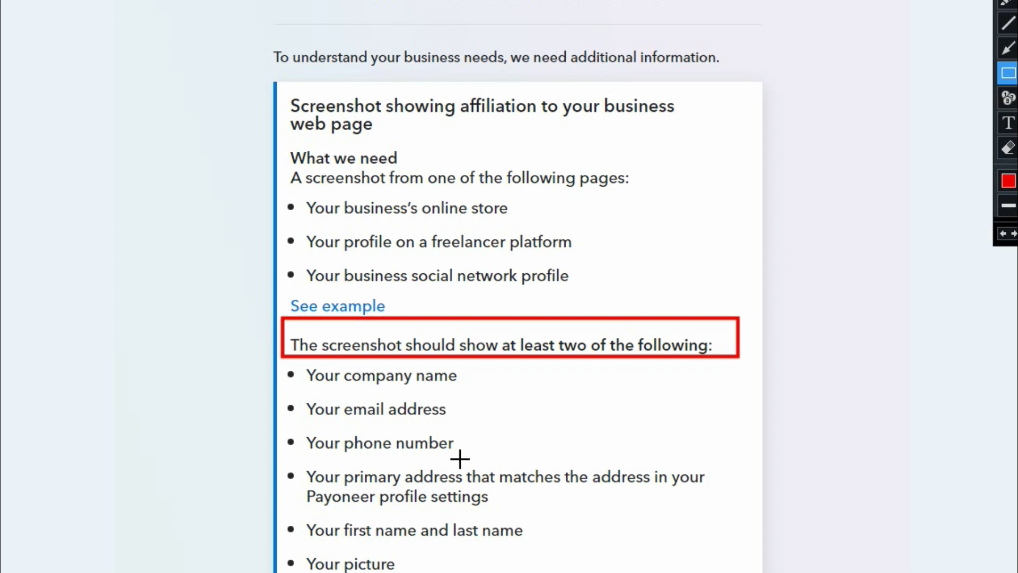
mouse_move(250, 331)
mouse_down()
mouse_move(289, 499)
mouse_move(285, 571)
mouse_move(266, 571)
mouse_up()
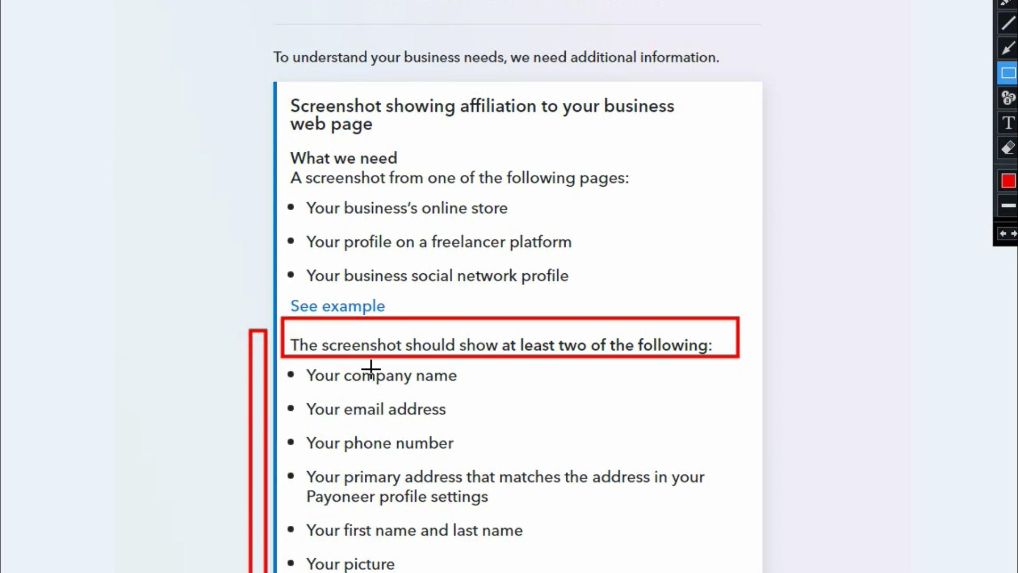
Draw red rectangles on the company name, email address, phone number and primary address requirements.
drag(371, 367, 463, 391)
drag(369, 401, 445, 419)
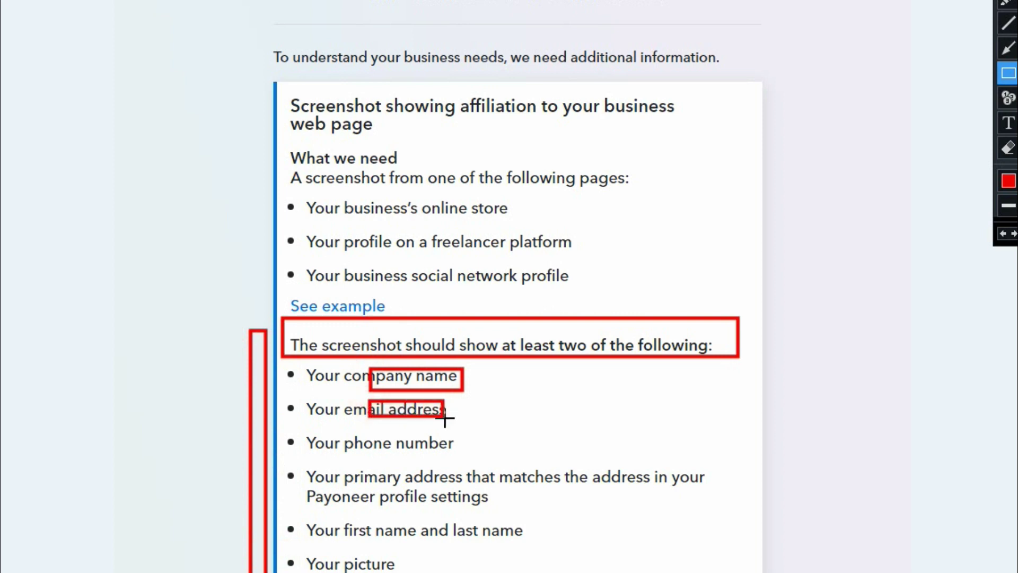
drag(352, 432, 480, 455)
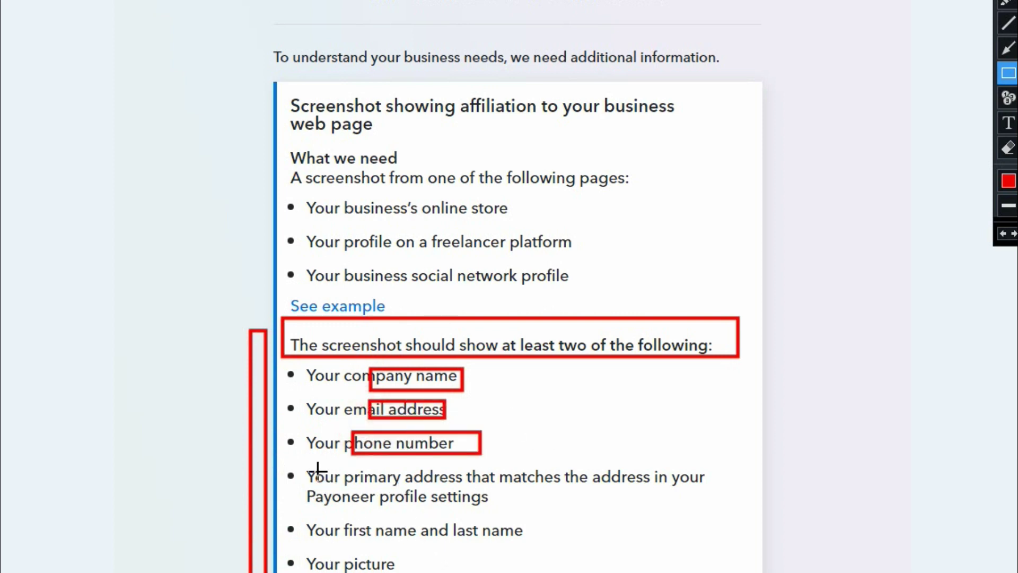
mouse_move(306, 461)
mouse_down()
mouse_move(305, 469)
mouse_move(548, 511)
mouse_move(710, 511)
mouse_up()
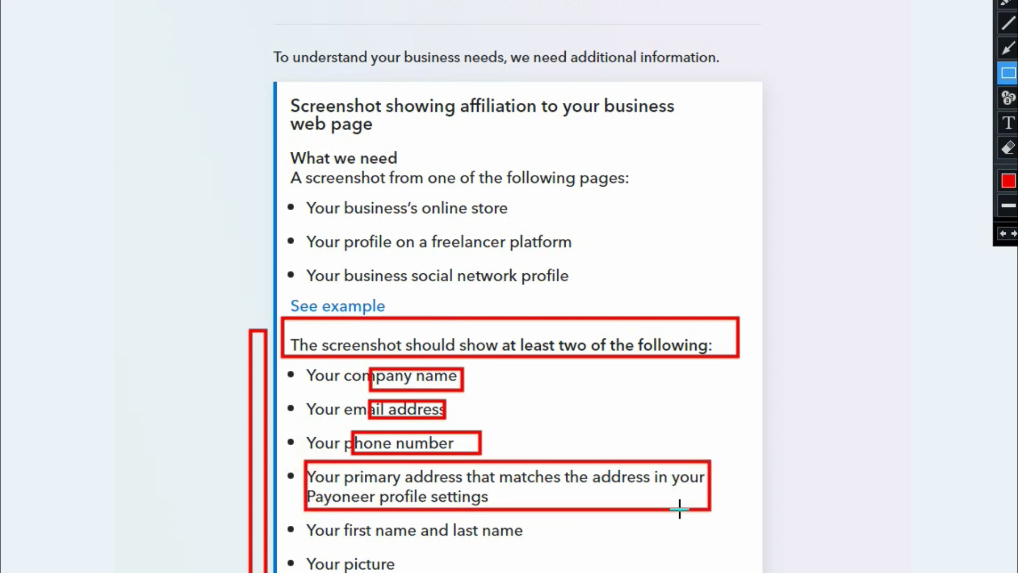
Outline the freelancer platform profile, first and last name, and picture items in red, and clear the drawings.
mouse_move(291, 225)
mouse_down()
mouse_move(511, 257)
mouse_move(609, 255)
mouse_move(601, 255)
mouse_up()
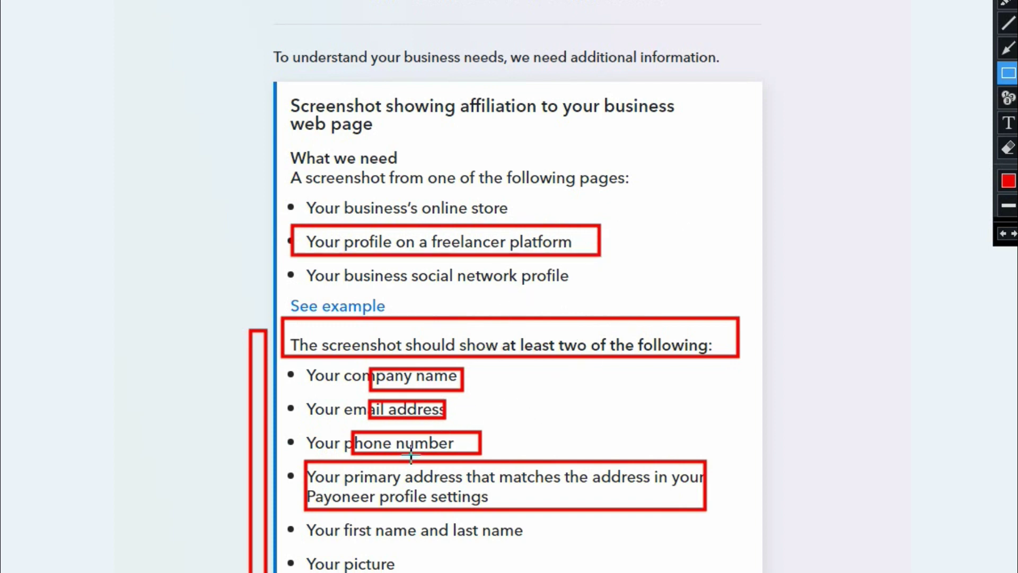
drag(305, 516, 546, 542)
drag(299, 547, 385, 572)
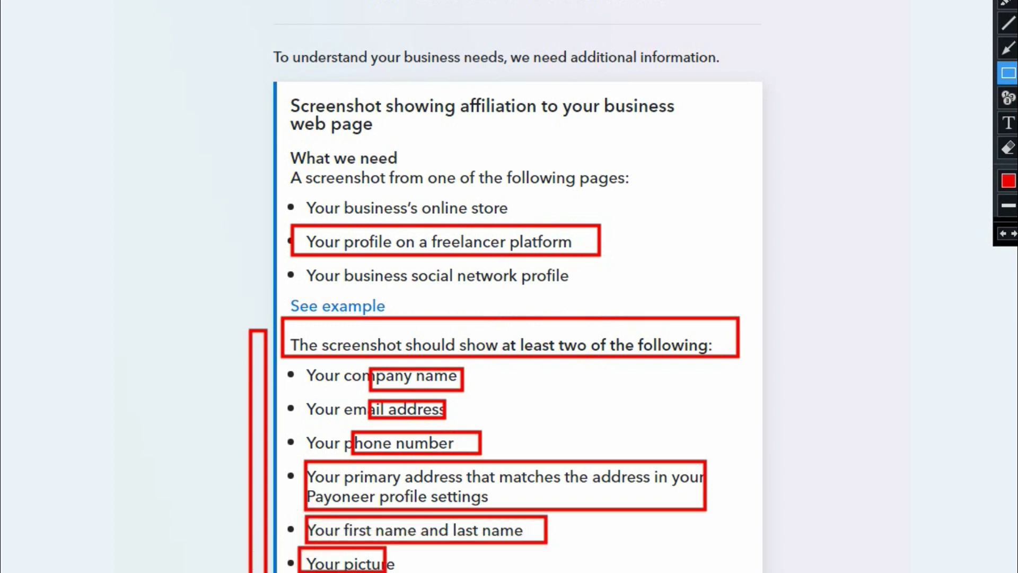
key(Escape)
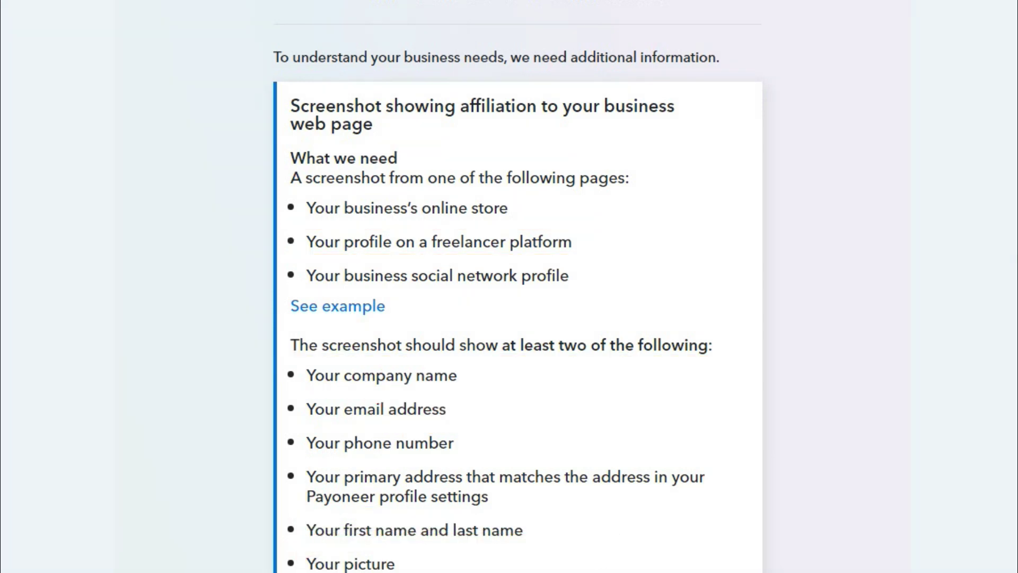
Outline the "Why we need this" section in red, with a second rectangle around "Payoneer account is safe".
scroll(509, 287, down, 7)
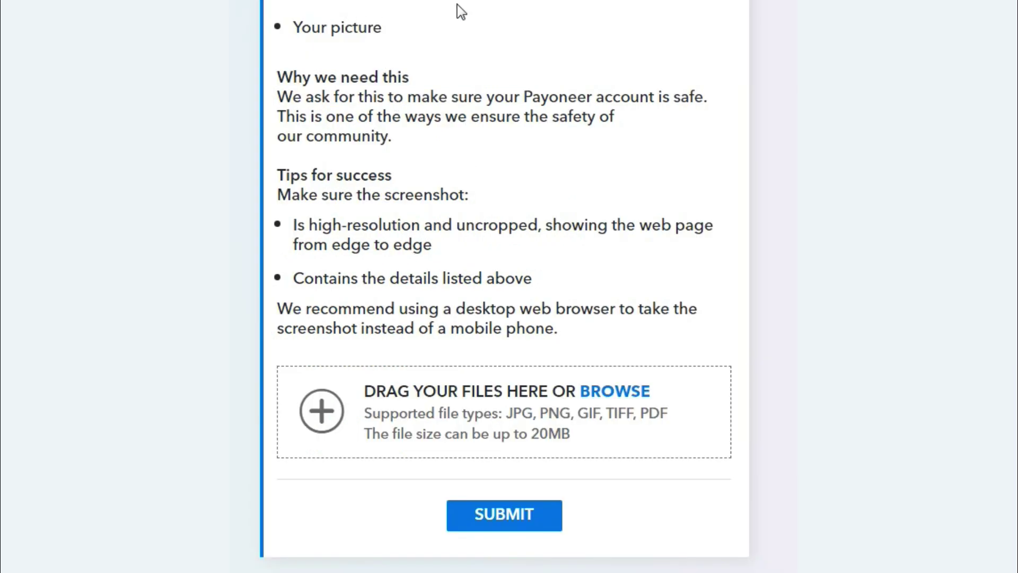
key(ctrl+alt+g)
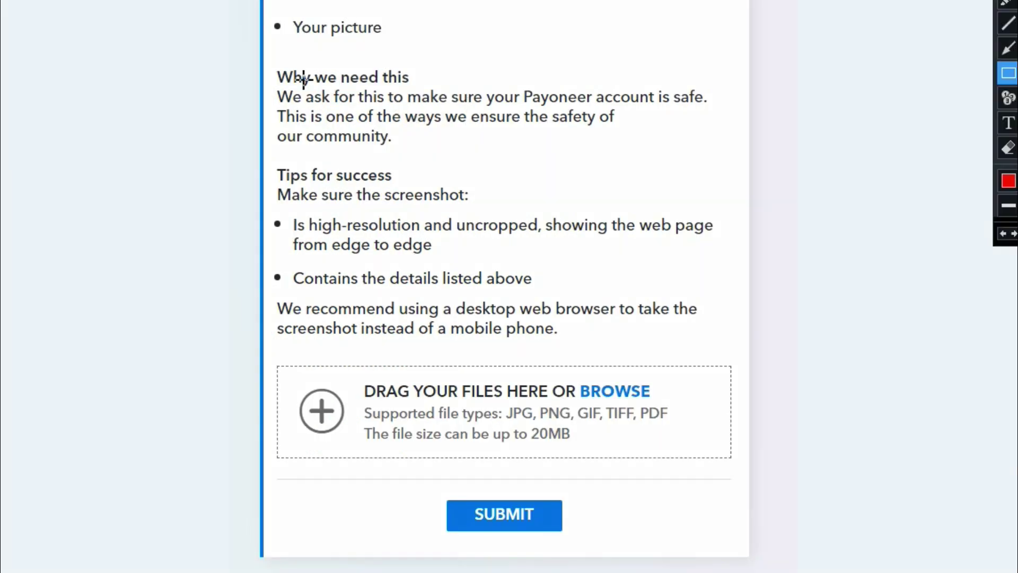
mouse_move(265, 59)
mouse_down()
mouse_move(319, 106)
mouse_move(500, 158)
mouse_move(726, 160)
mouse_up()
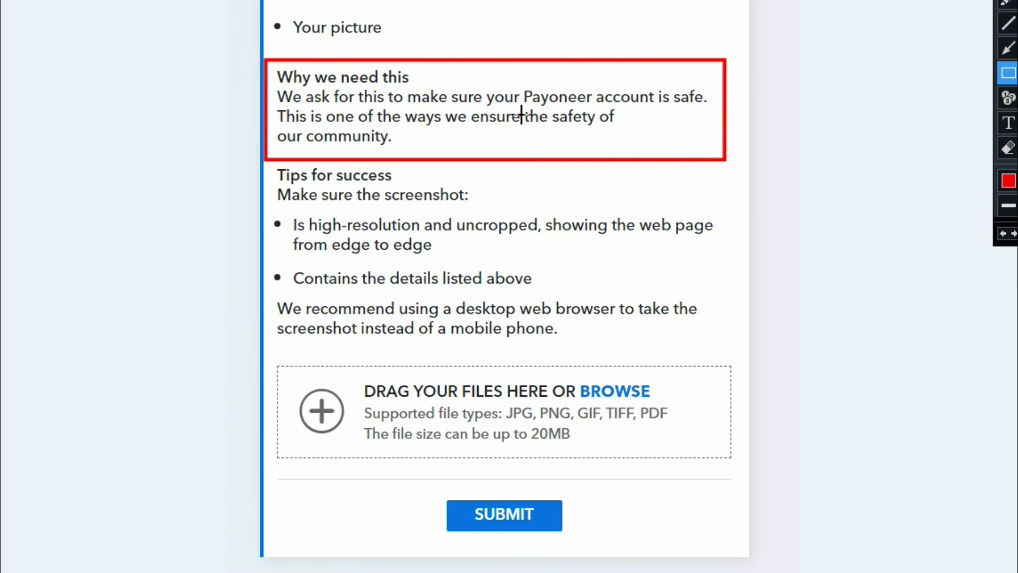
drag(516, 73, 724, 109)
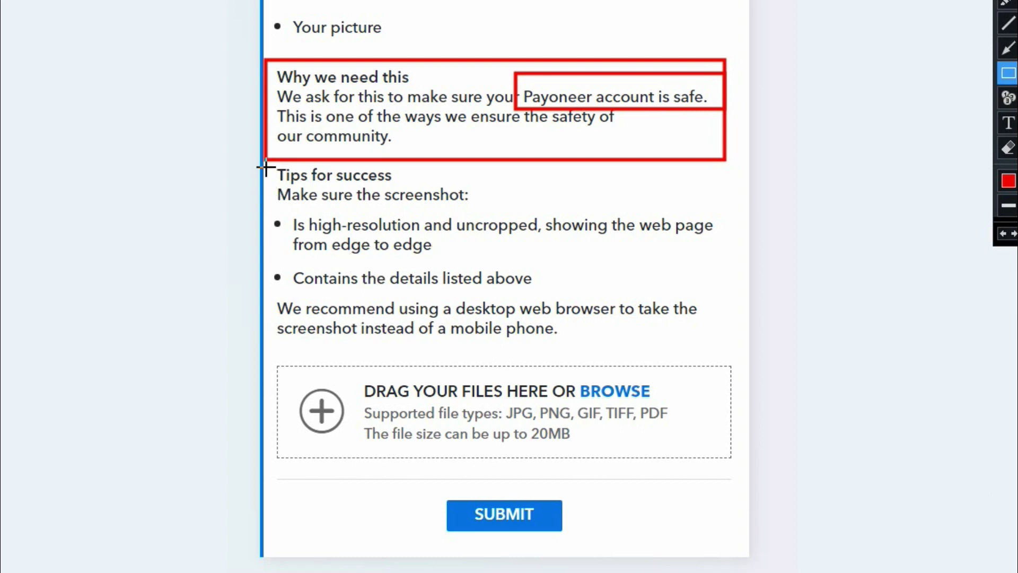
Outline both screenshot tips, the file upload area and its supported file types in red, and clear the drawings.
mouse_move(265, 201)
mouse_down()
mouse_move(365, 249)
mouse_move(732, 269)
mouse_up()
mouse_move(237, 252)
mouse_down()
mouse_move(470, 302)
mouse_move(537, 299)
mouse_up()
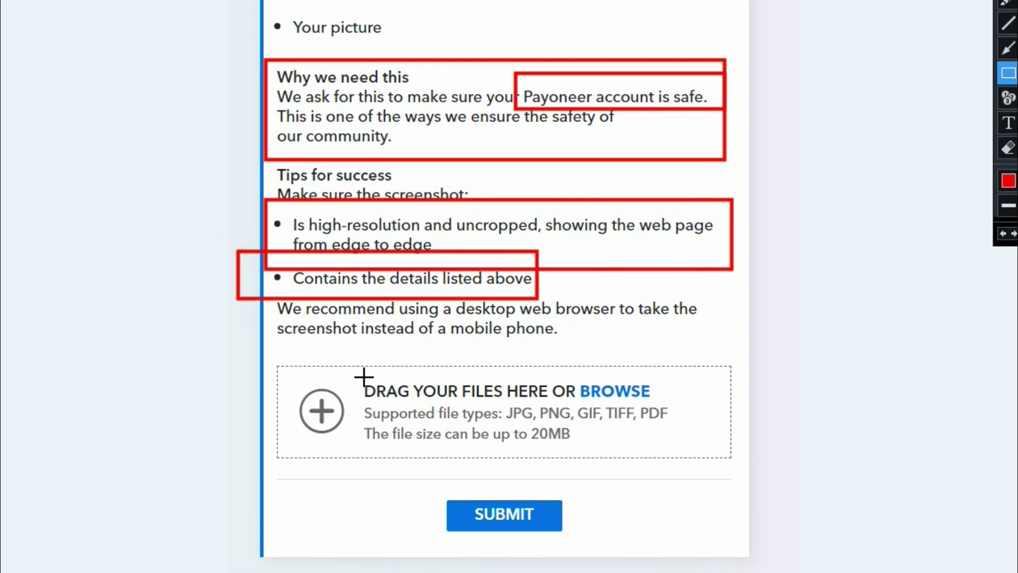
drag(289, 370, 701, 454)
mouse_move(347, 395)
mouse_down()
mouse_move(480, 438)
mouse_move(668, 436)
mouse_up()
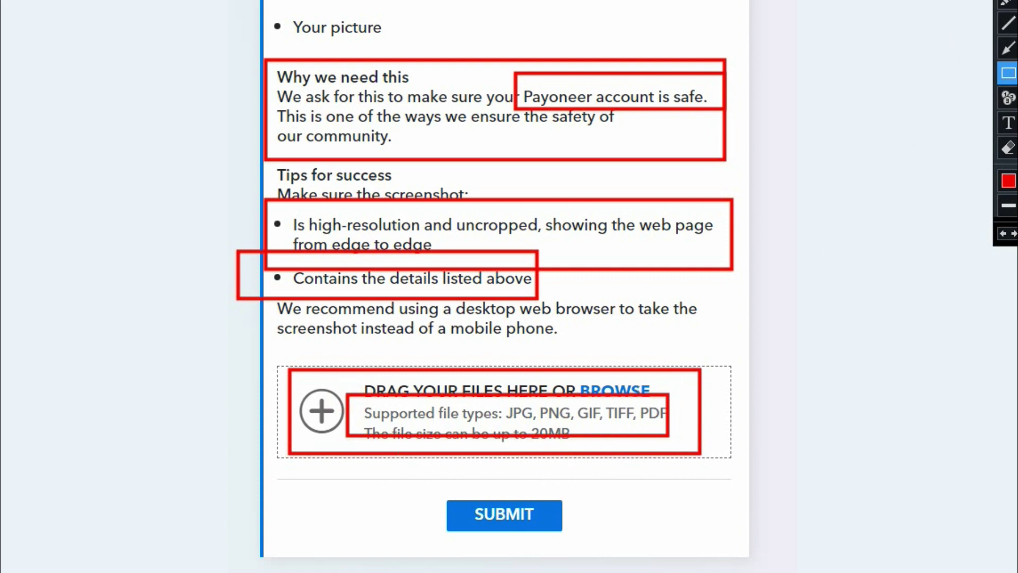
key(Escape)
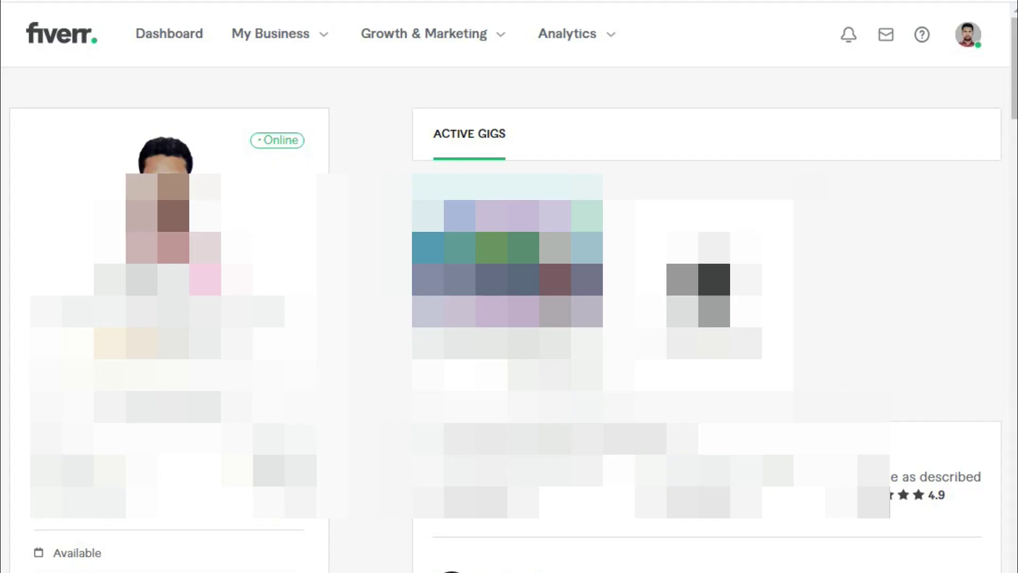
On the Fiverr profile page, outline the profile card in red and clear the drawing.
key(ctrl+shift+d)
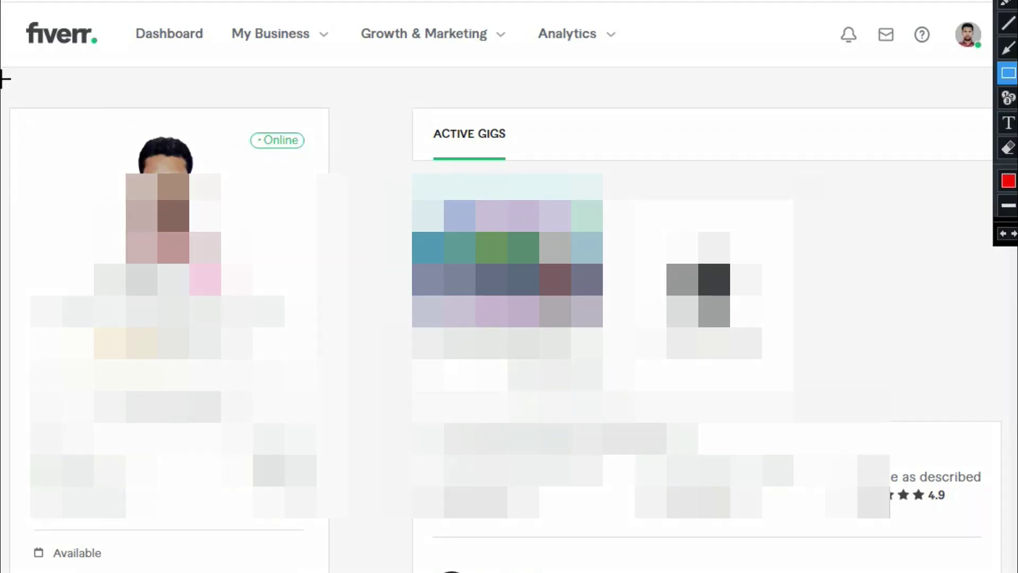
mouse_move(19, 126)
mouse_down()
mouse_move(107, 357)
mouse_move(334, 457)
mouse_move(314, 451)
mouse_up()
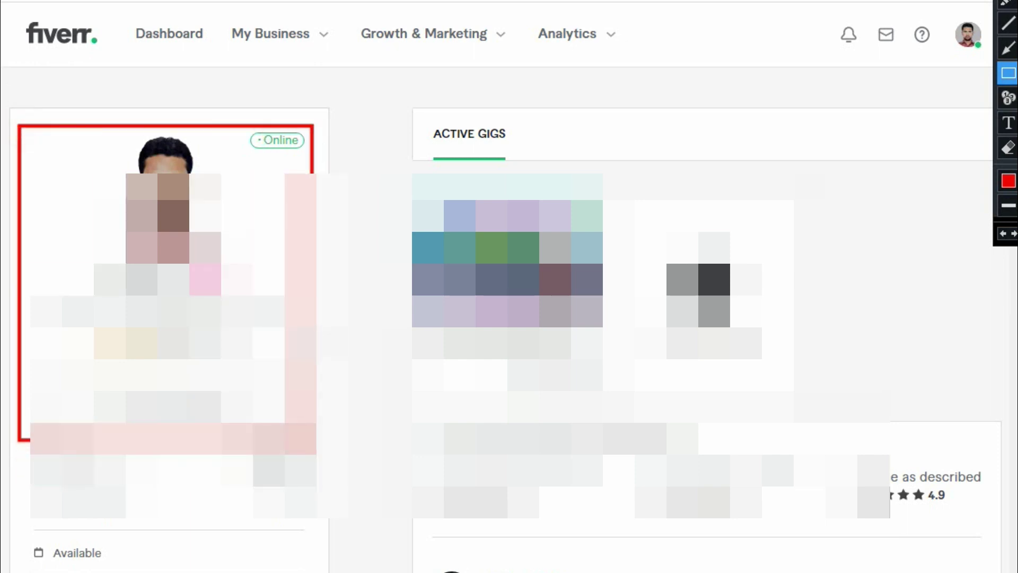
key(Escape)
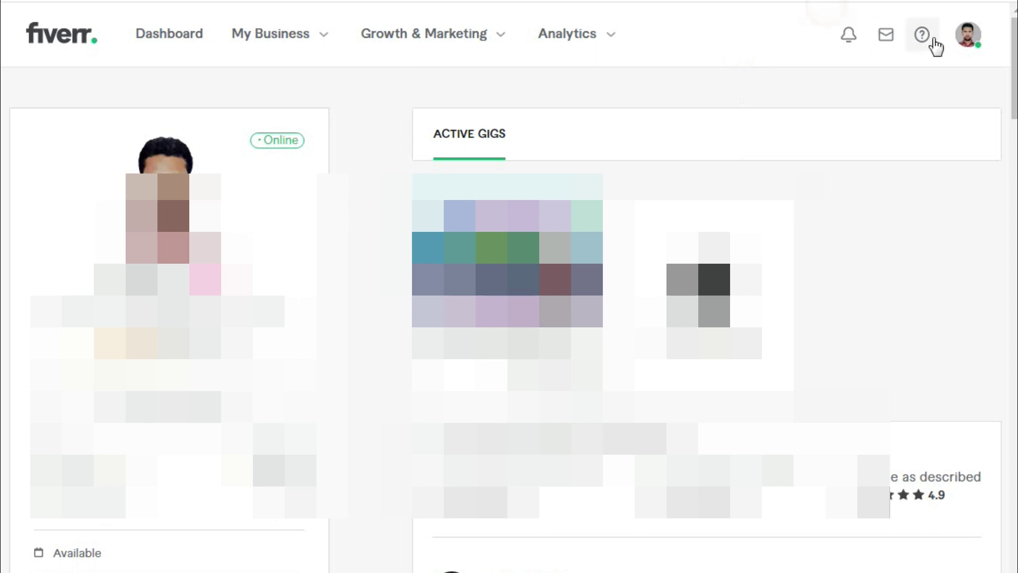
Outline the notification, message, help and avatar icons in red, clear the drawing, and open the Fiverr account menu.
key(ctrl+alt+g)
mouse_move(823, 8)
mouse_down()
mouse_move(991, 76)
mouse_move(981, 76)
mouse_up()
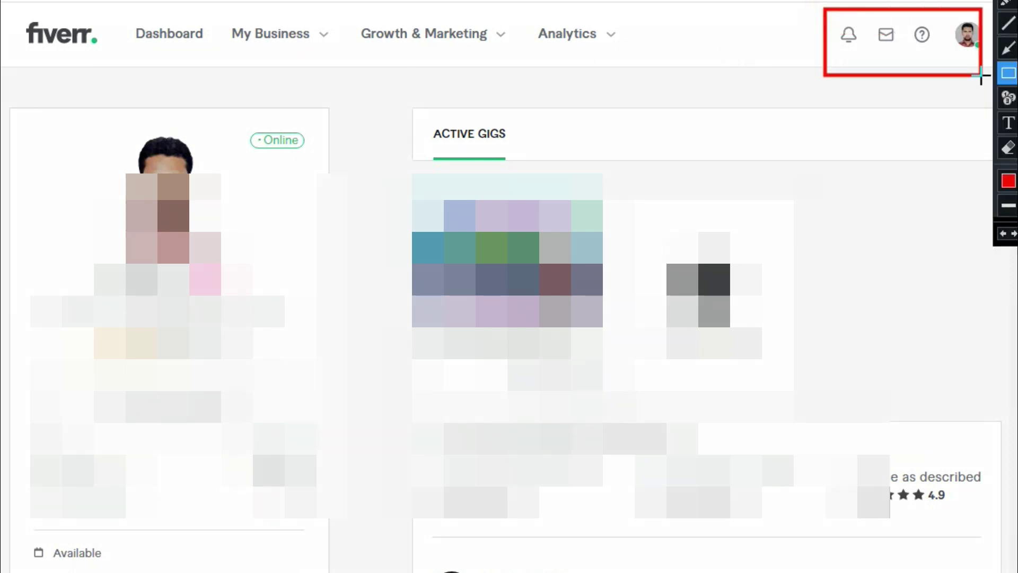
key(Escape)
click(970, 43)
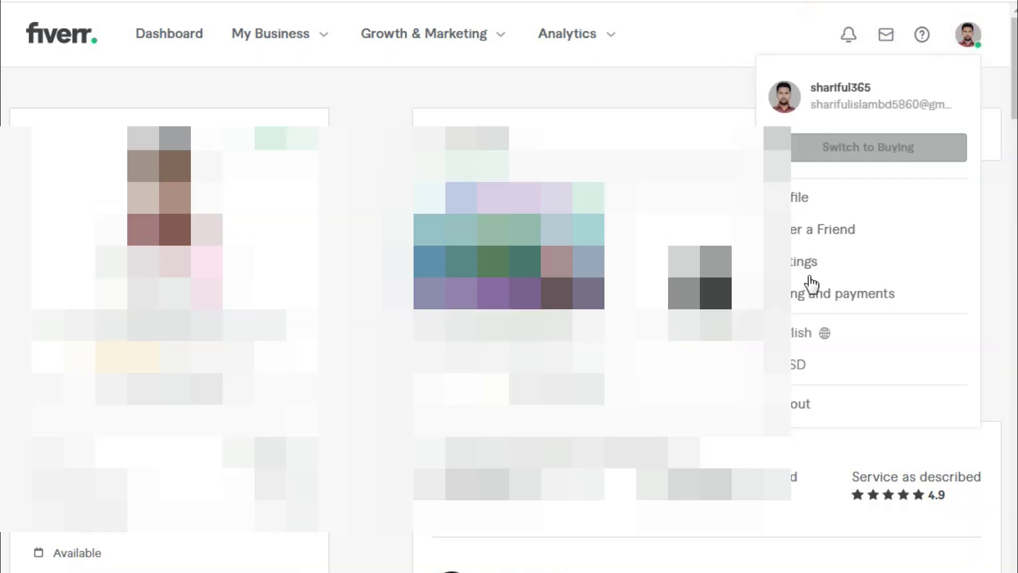
Go to Fiverr's Billing and payments page, outline the Billing information heading in red, clear the outline, and open that section.
click(844, 292)
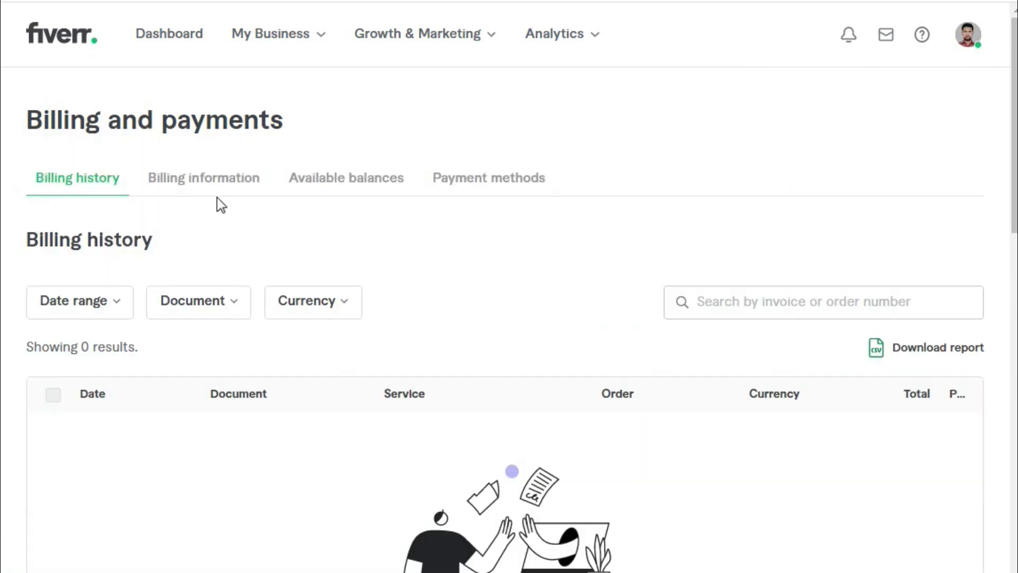
key(ctrl+shift+d)
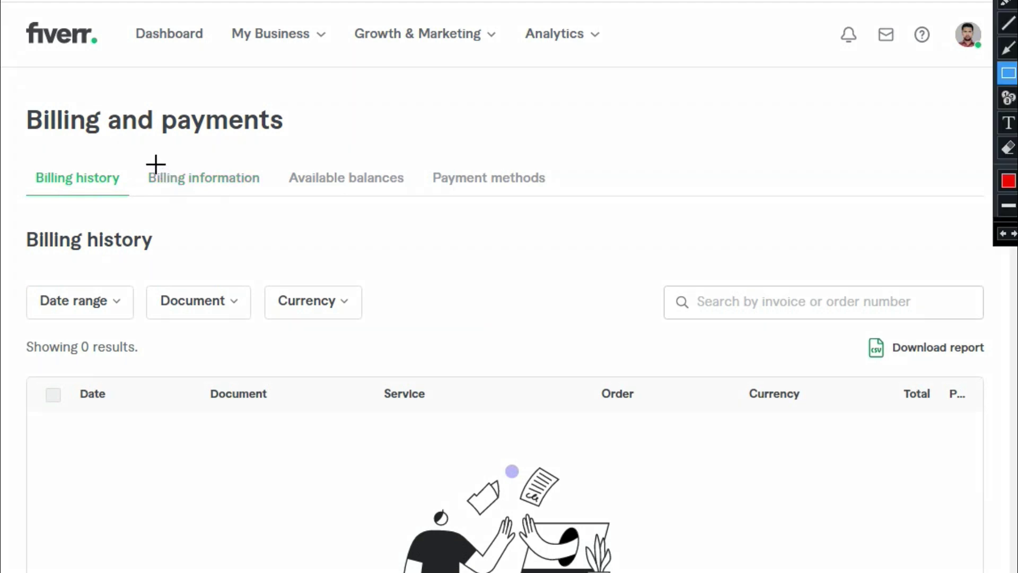
mouse_move(138, 159)
mouse_down()
mouse_move(255, 214)
mouse_move(278, 209)
mouse_up()
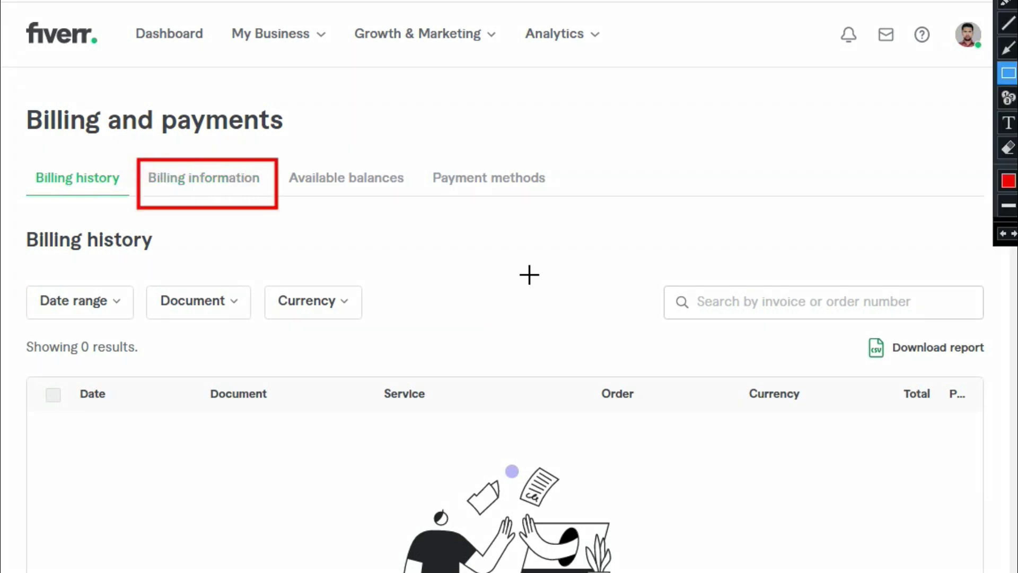
key(ctrl+shift+d)
click(217, 188)
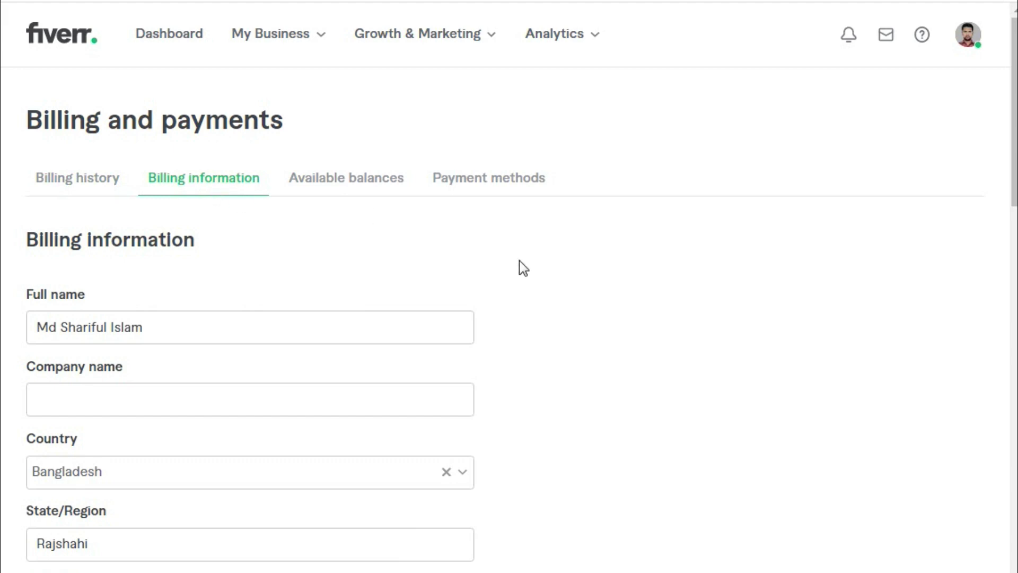
Outline the Full name, Country, State/Region and Address fields in red on the billing form, and clear the drawings.
scroll(518, 268, down, 2)
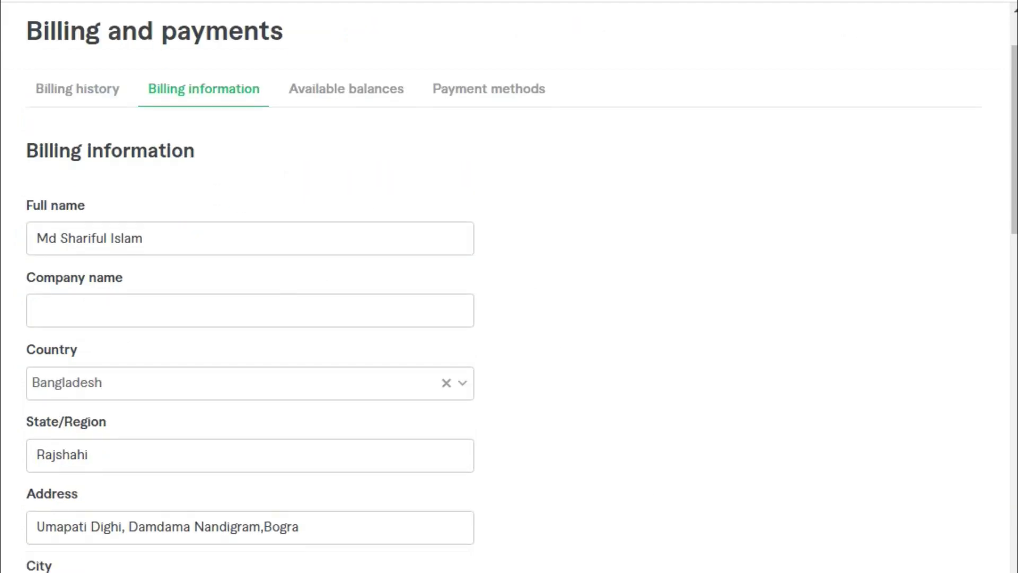
key(ctrl+shift+d)
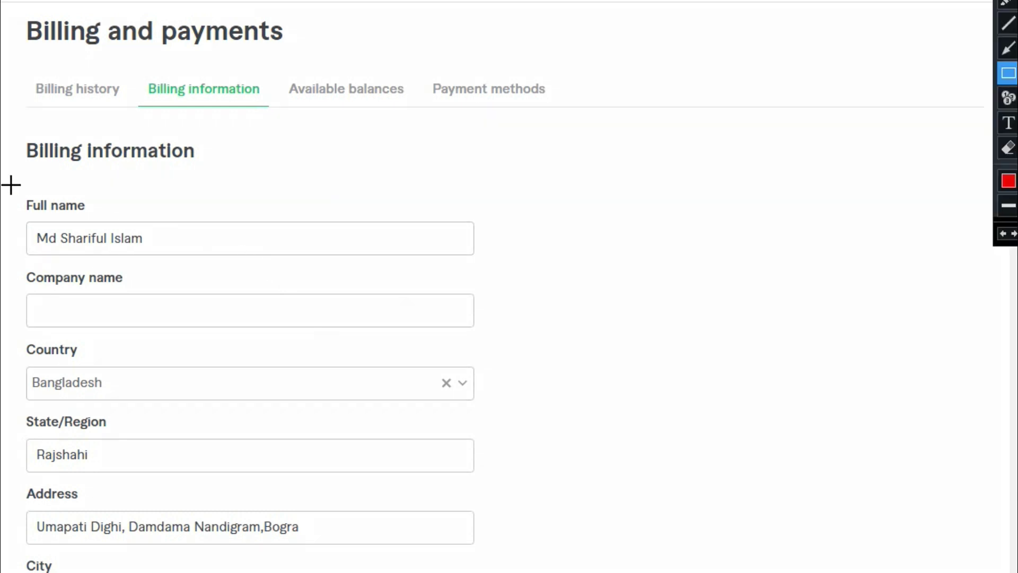
mouse_move(8, 185)
mouse_down()
mouse_move(83, 257)
mouse_move(344, 258)
mouse_move(509, 275)
mouse_move(504, 262)
mouse_up()
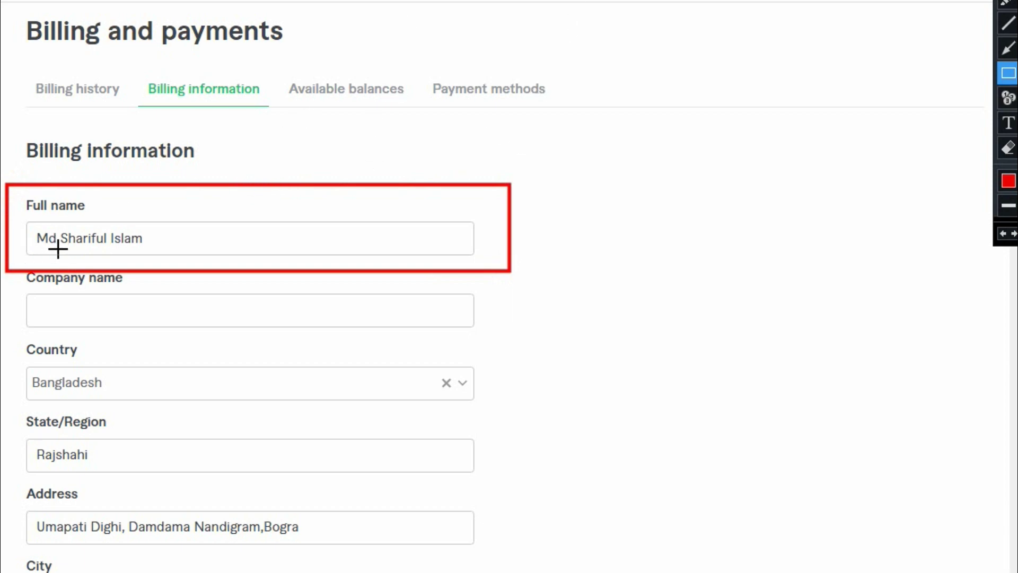
mouse_move(7, 341)
mouse_down()
mouse_move(368, 404)
mouse_move(506, 418)
mouse_move(524, 410)
mouse_up()
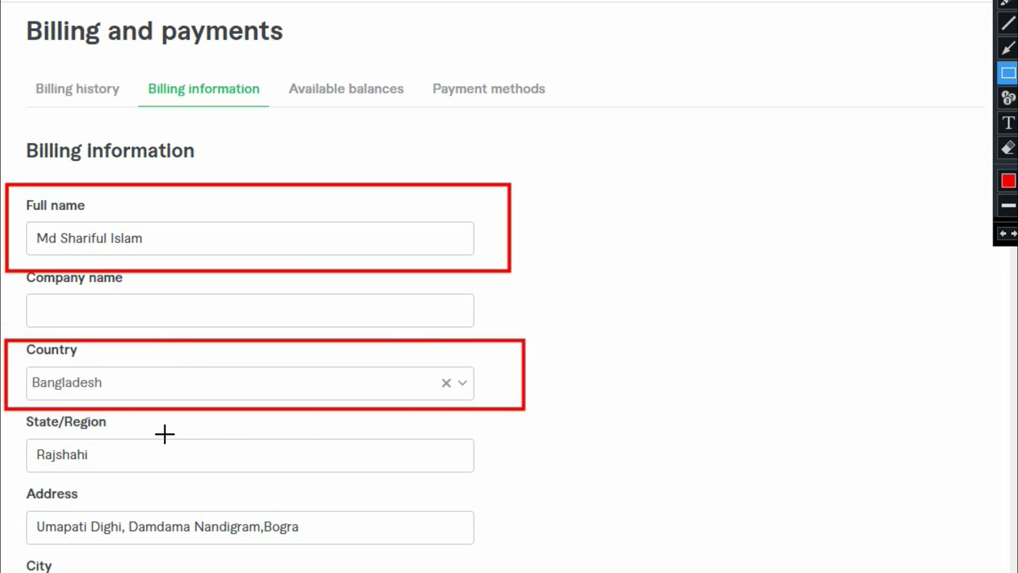
drag(9, 420, 159, 476)
mouse_move(1, 485)
mouse_down()
mouse_move(121, 526)
mouse_move(526, 554)
mouse_up()
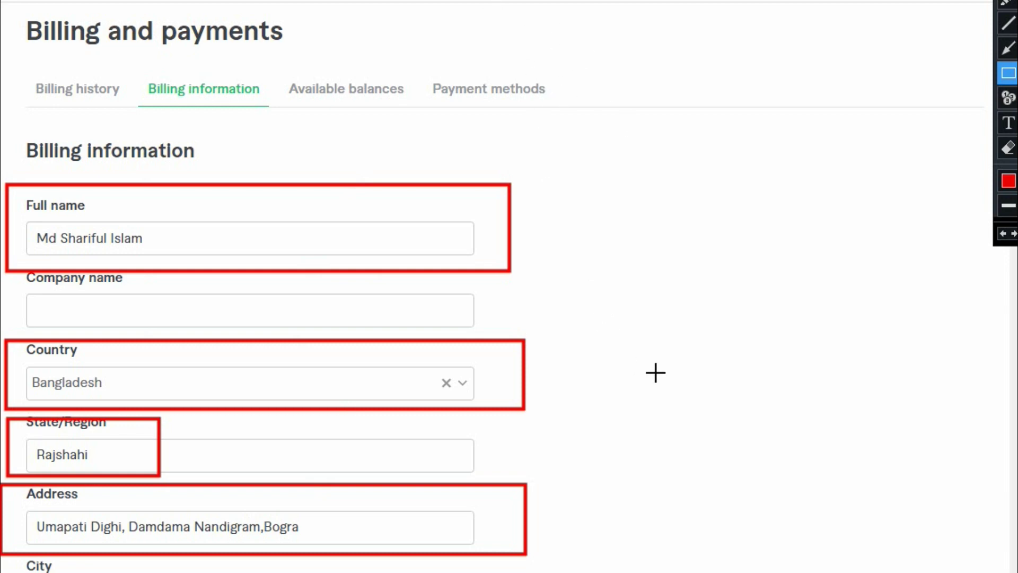
key(Escape)
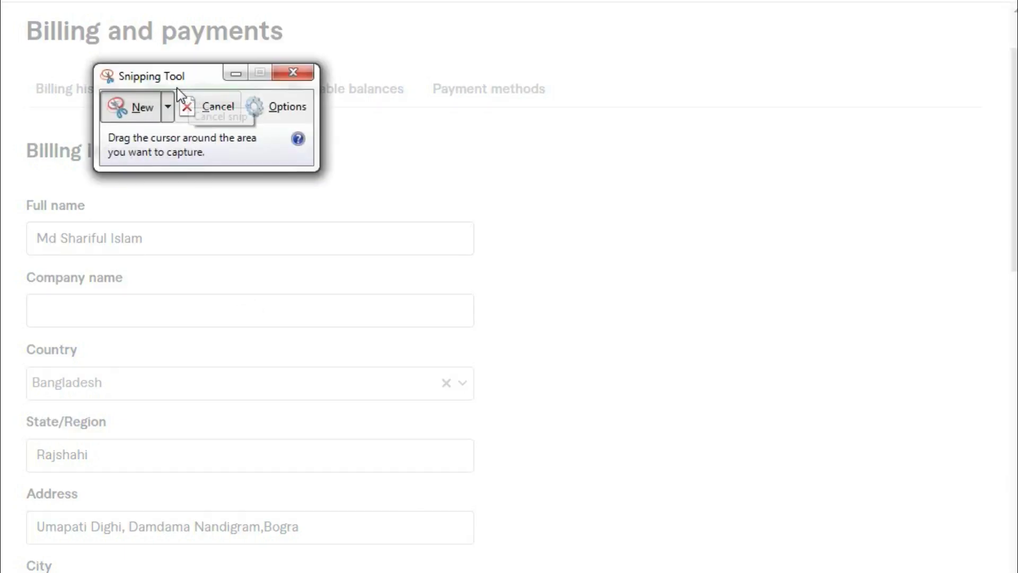
Move the Snipping Tool window clear of the billing form and capture the browser page from edge to edge.
drag(170, 79, 866, 475)
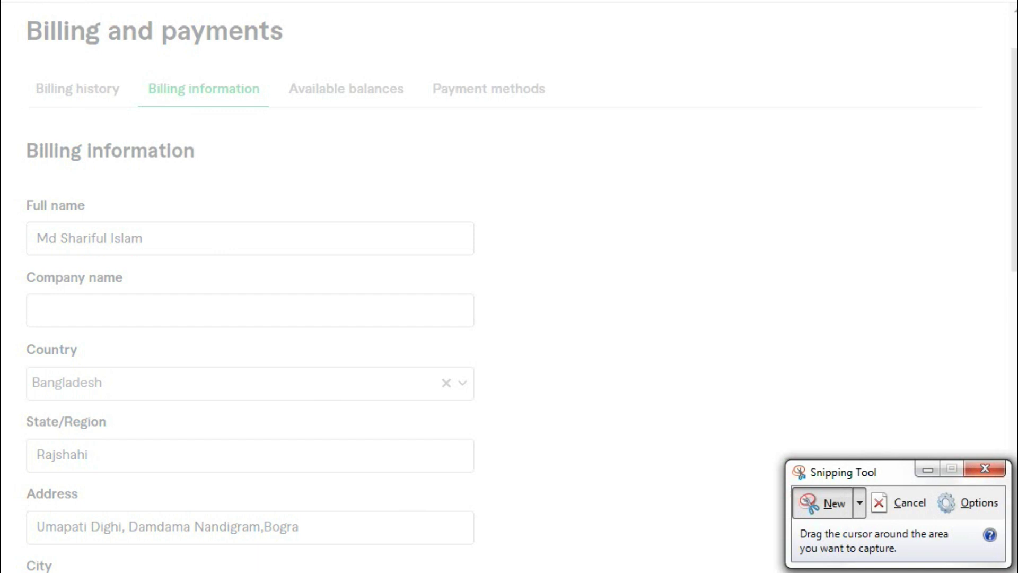
drag(2, 12, 1015, 572)
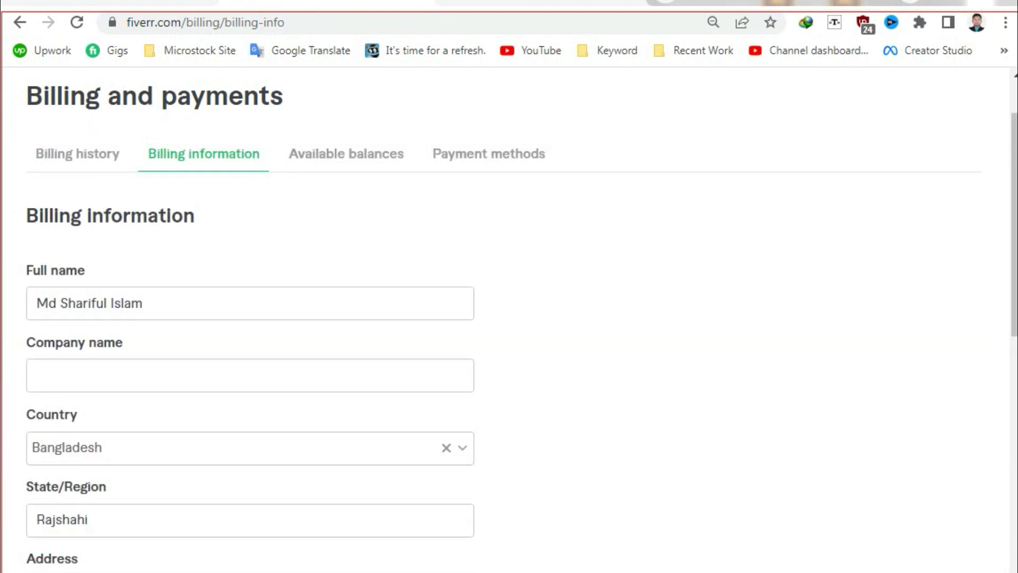
drag(1015, 571, 1002, 515)
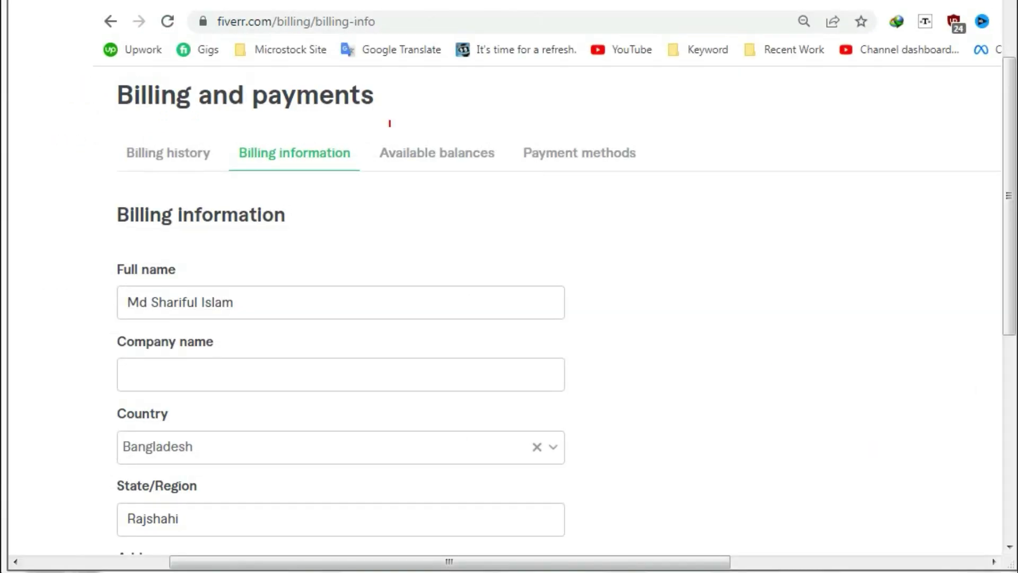
Circle the full name and the address in red on the captured billing page.
scroll(271, 90, down, 3)
mouse_move(179, 131)
mouse_down()
mouse_move(109, 123)
mouse_move(175, 212)
mouse_move(237, 134)
mouse_move(187, 127)
mouse_up()
scroll(345, 269, down, 3)
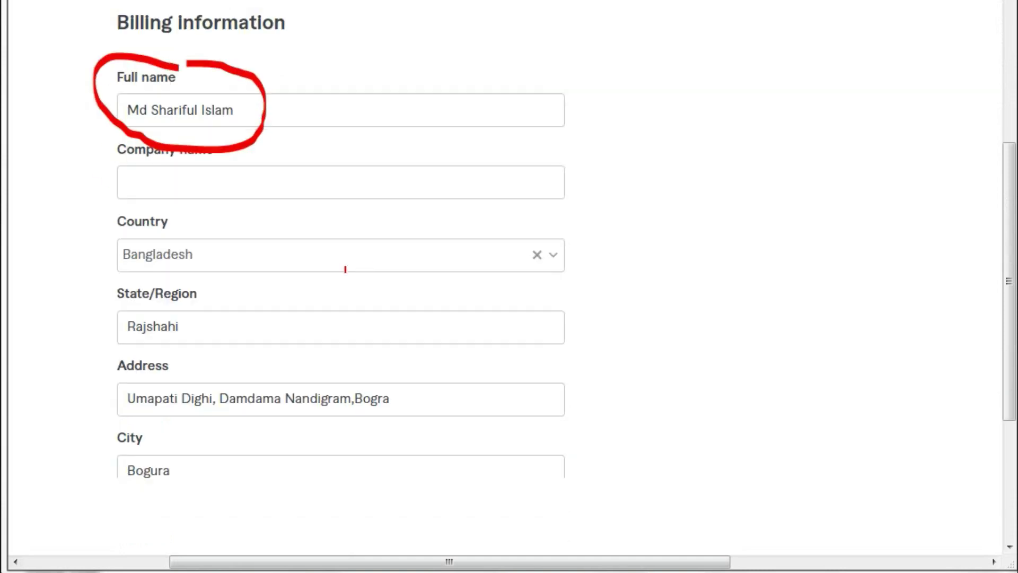
mouse_move(200, 312)
mouse_down()
mouse_move(120, 299)
mouse_move(153, 367)
mouse_move(390, 369)
mouse_move(207, 307)
mouse_move(175, 308)
mouse_up()
scroll(419, 231, down, 2)
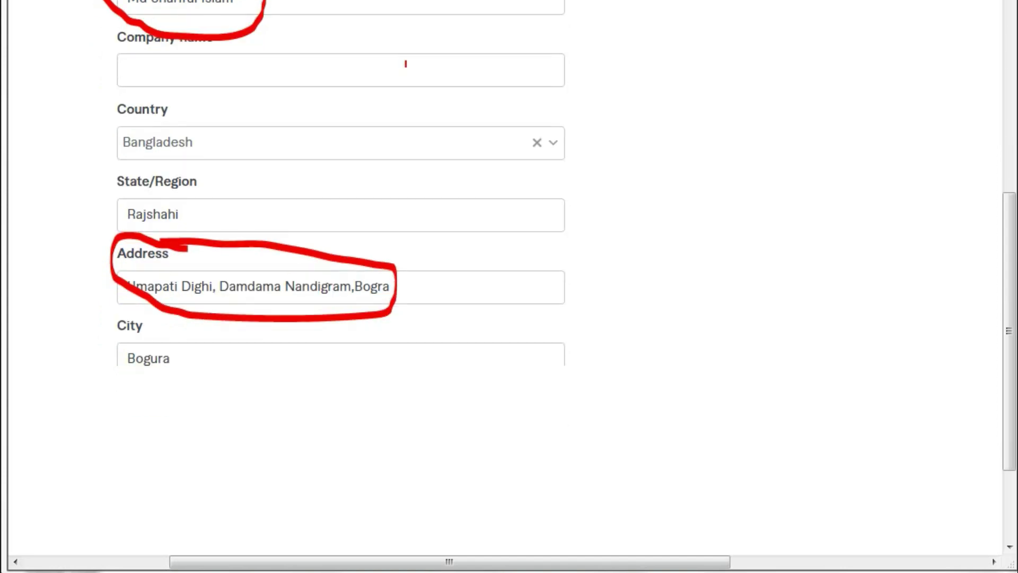
scroll(435, 85, up, 1)
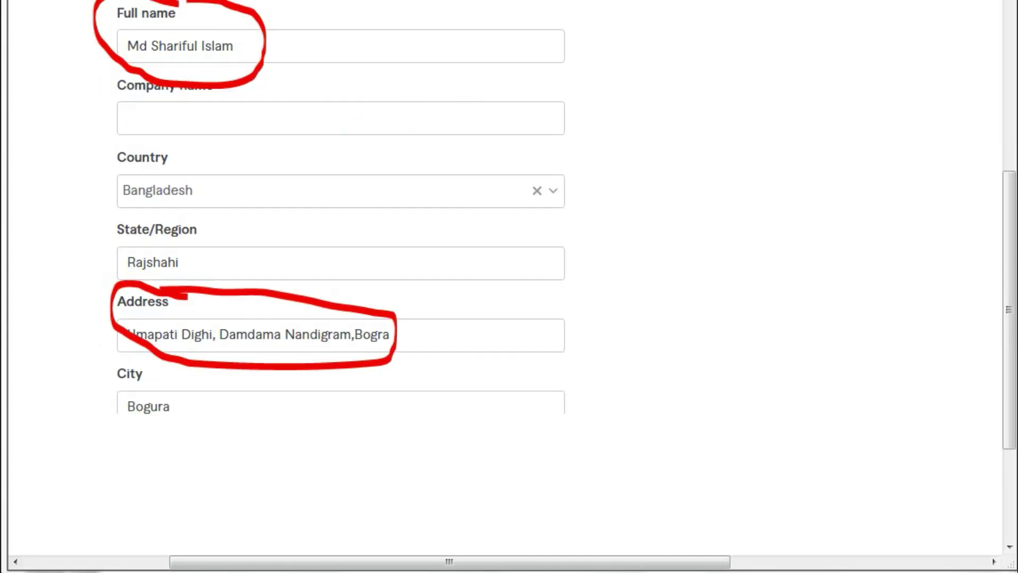
Save the annotated capture to the Desktop as a JPEG file named rere.
key(ctrl+s)
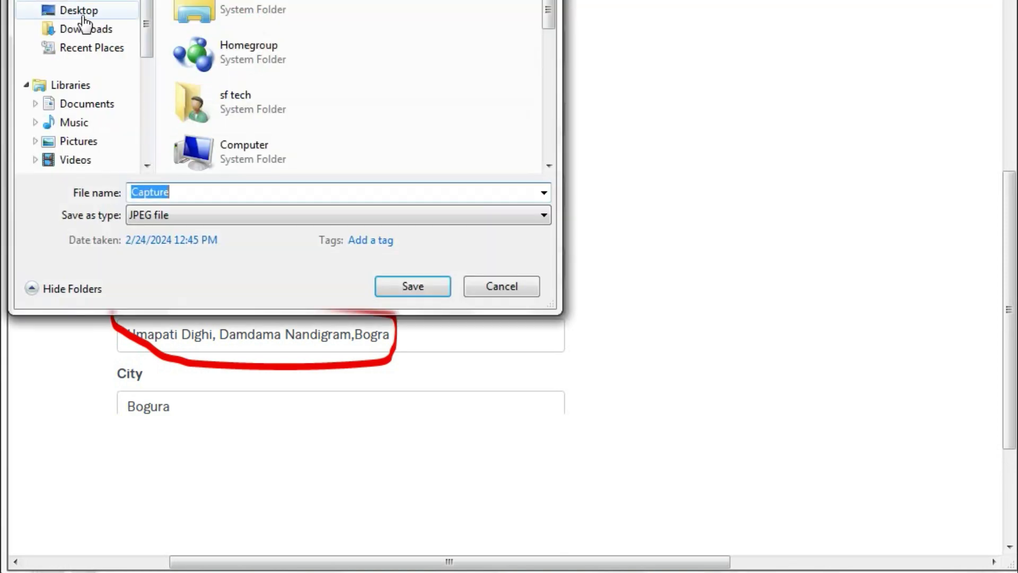
click(83, 12)
click(199, 194)
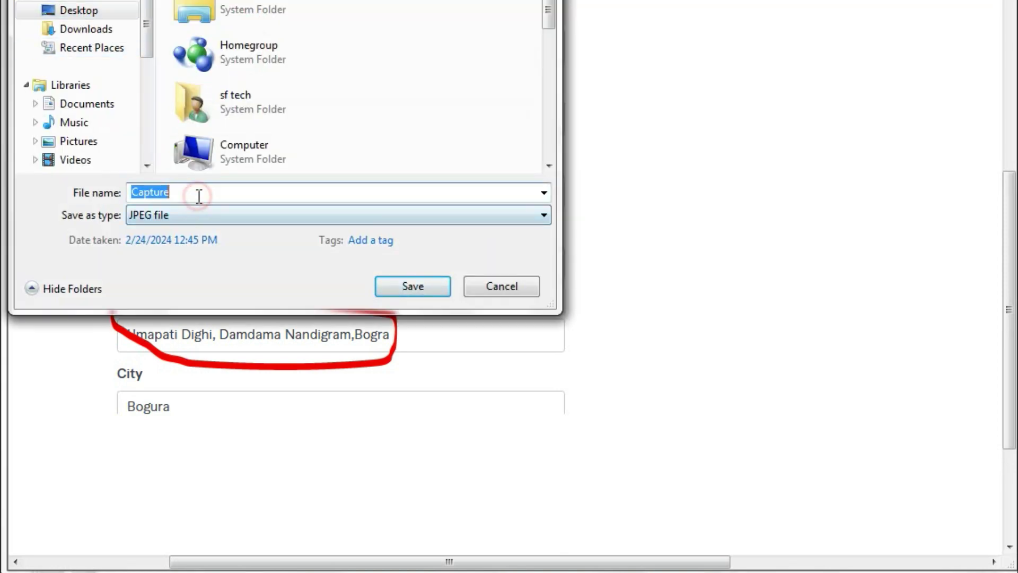
text(rere)
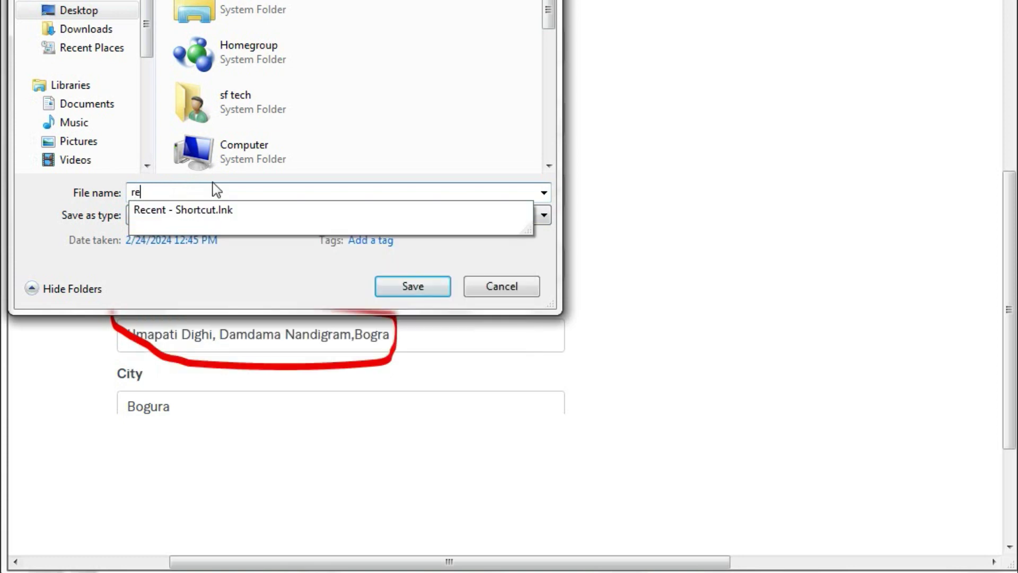
click(426, 286)
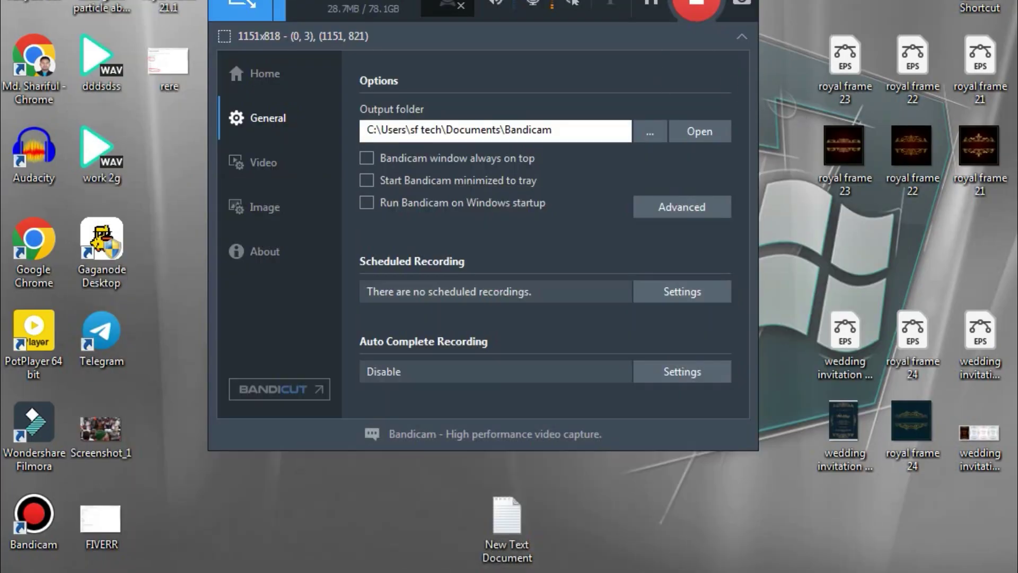
Review the Payoneer verification status image, the upload instructions image and the saved rere capture from the desktop.
click(643, 19)
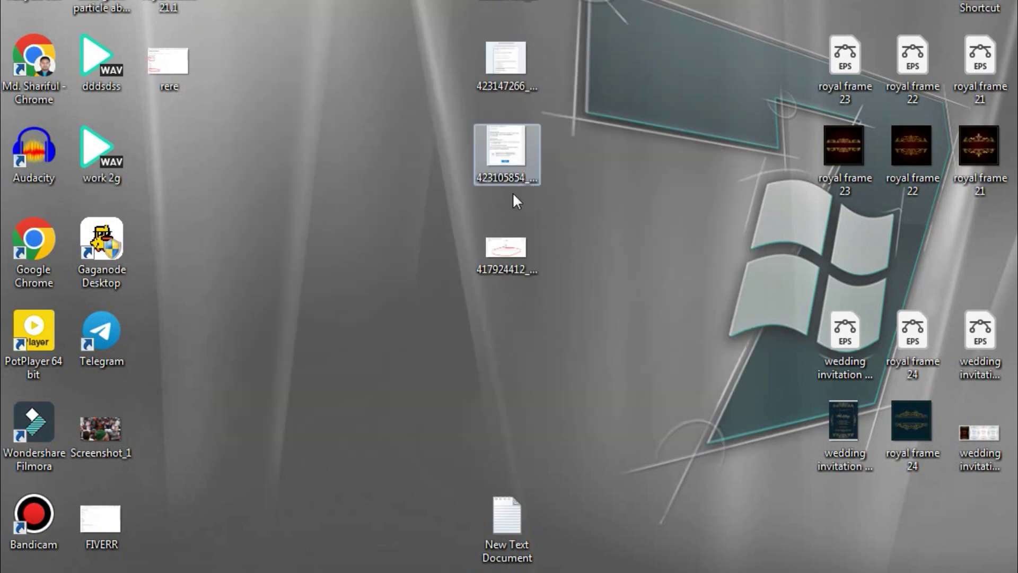
double_click(507, 248)
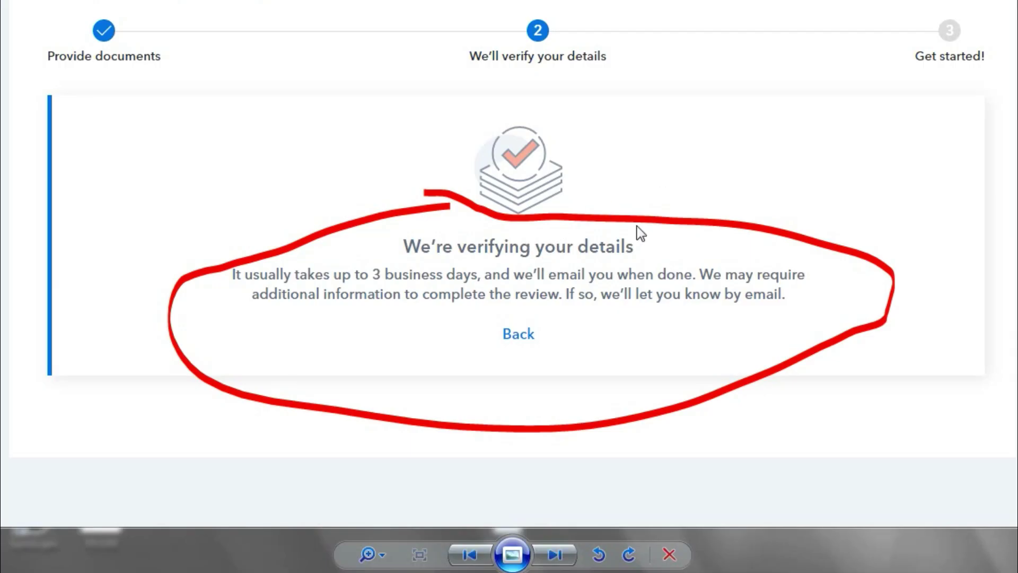
key(Escape)
double_click(510, 145)
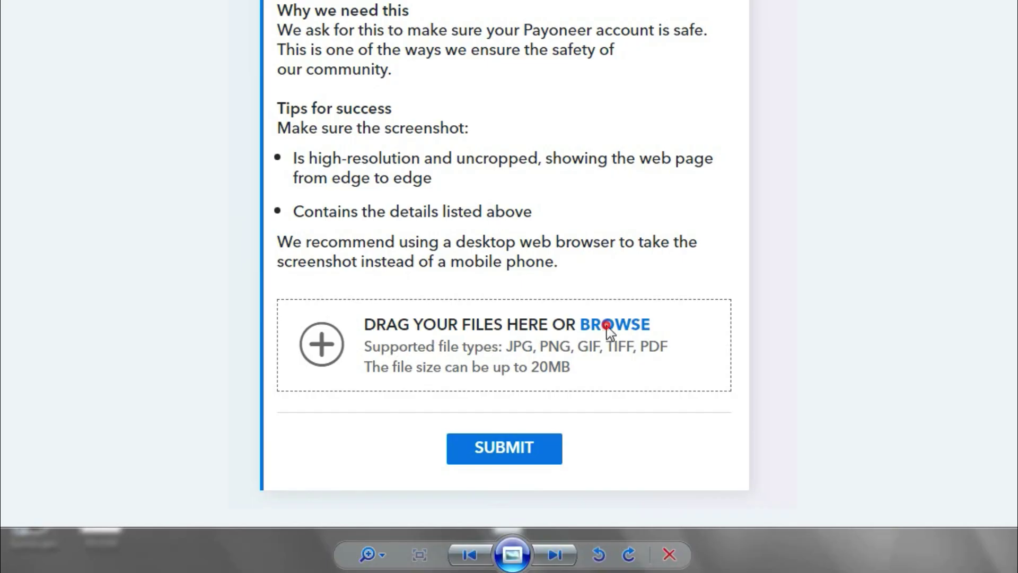
key(Escape)
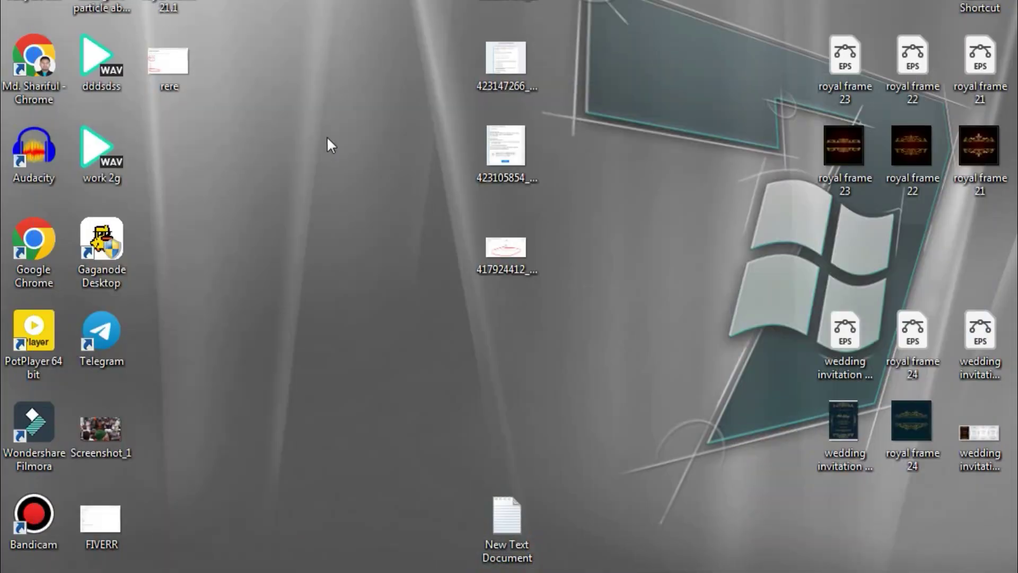
double_click(194, 59)
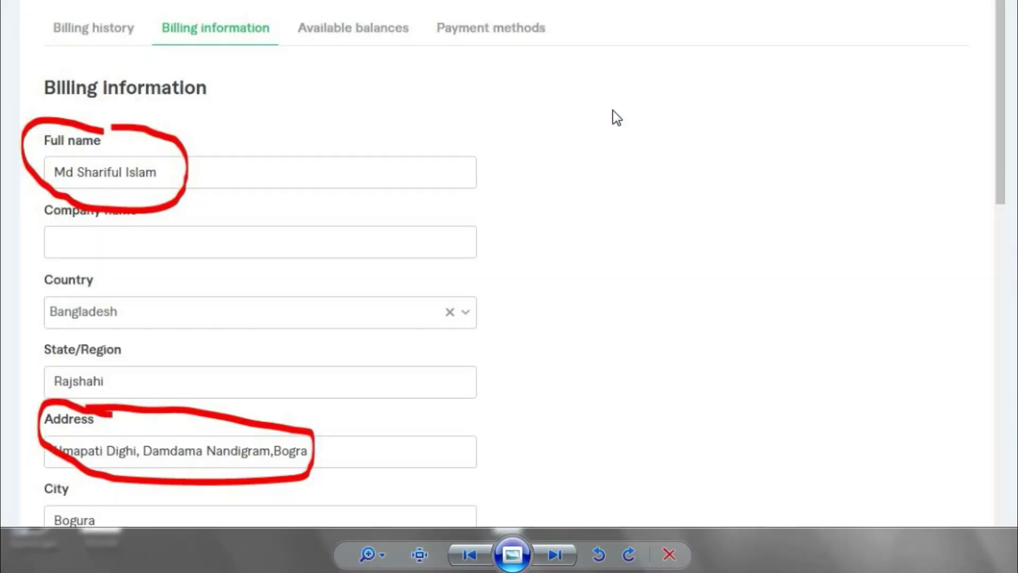
key(Escape)
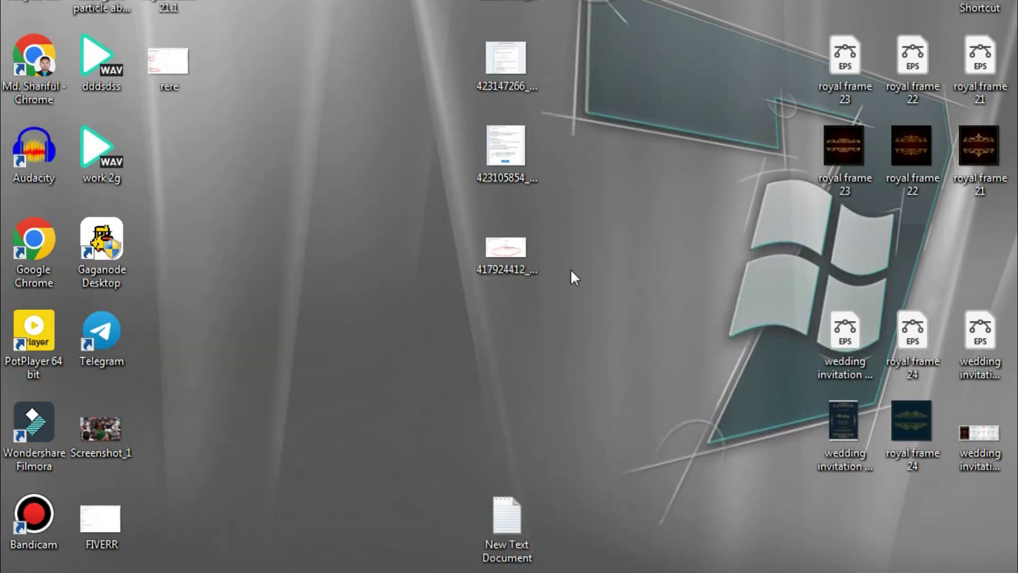
double_click(498, 256)
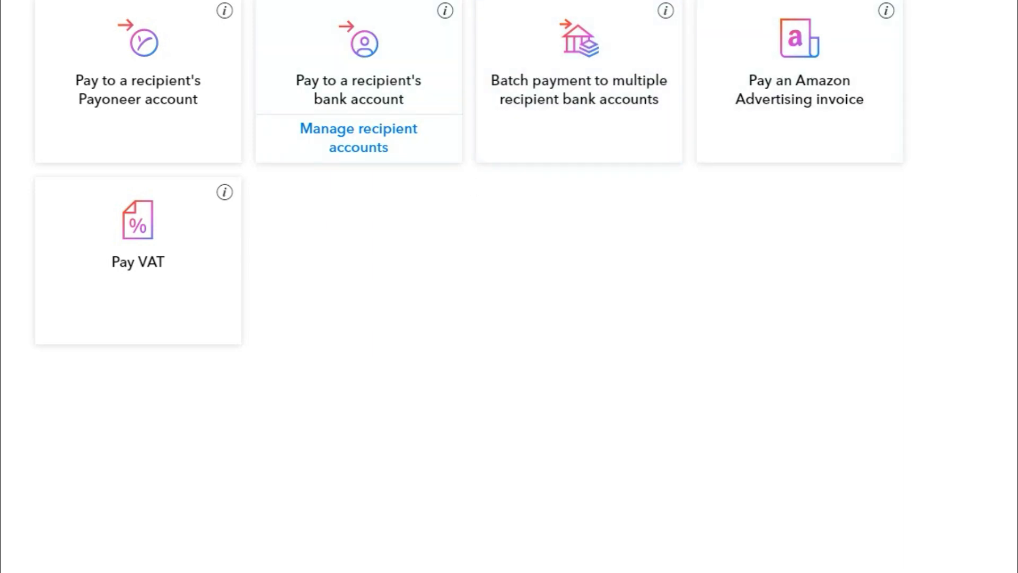
Open Payoneer's form for paying a recipient's Payoneer account, highlight its heading, and return without entering payment details.
click(132, 84)
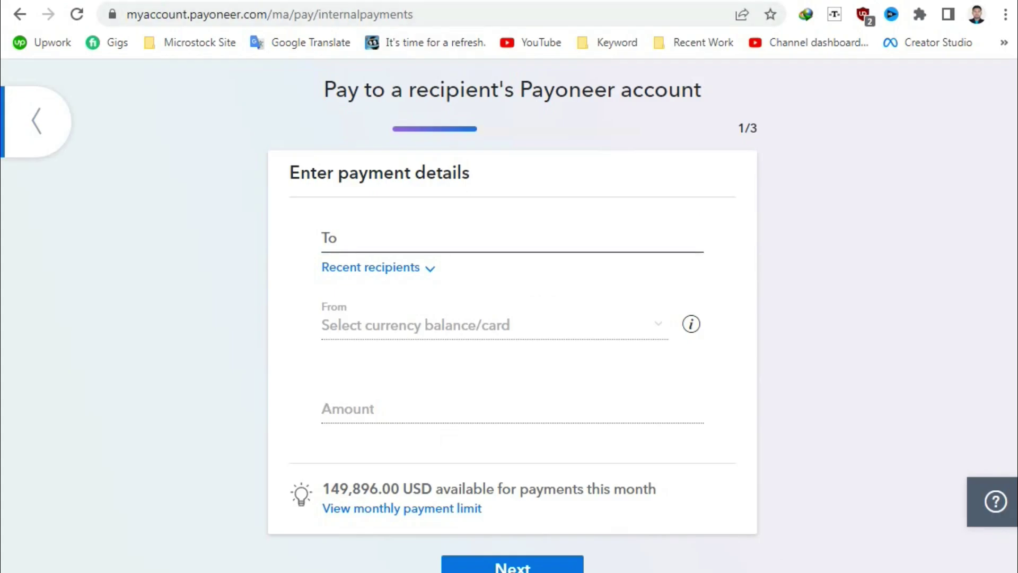
drag(324, 89, 704, 91)
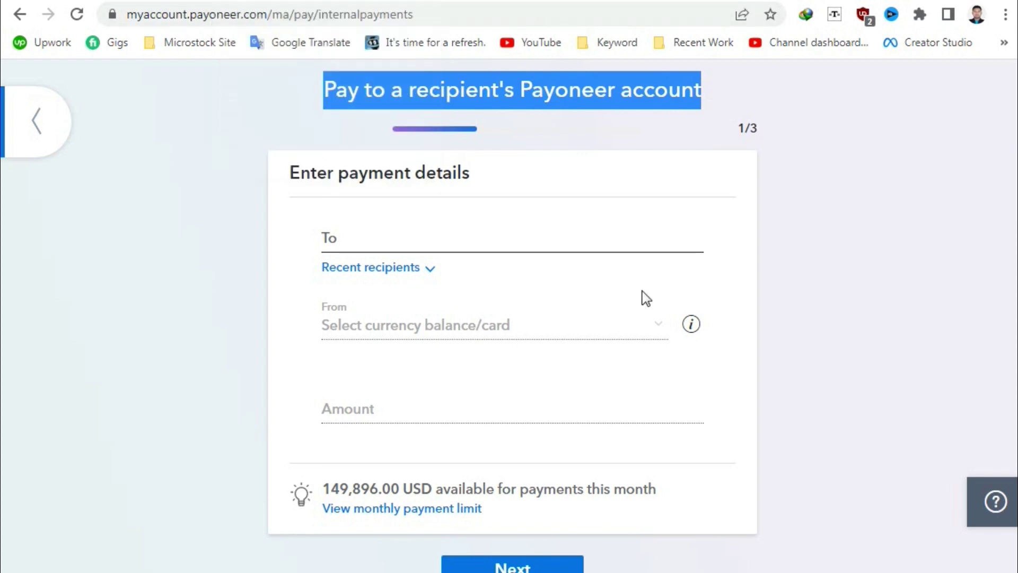
click(805, 344)
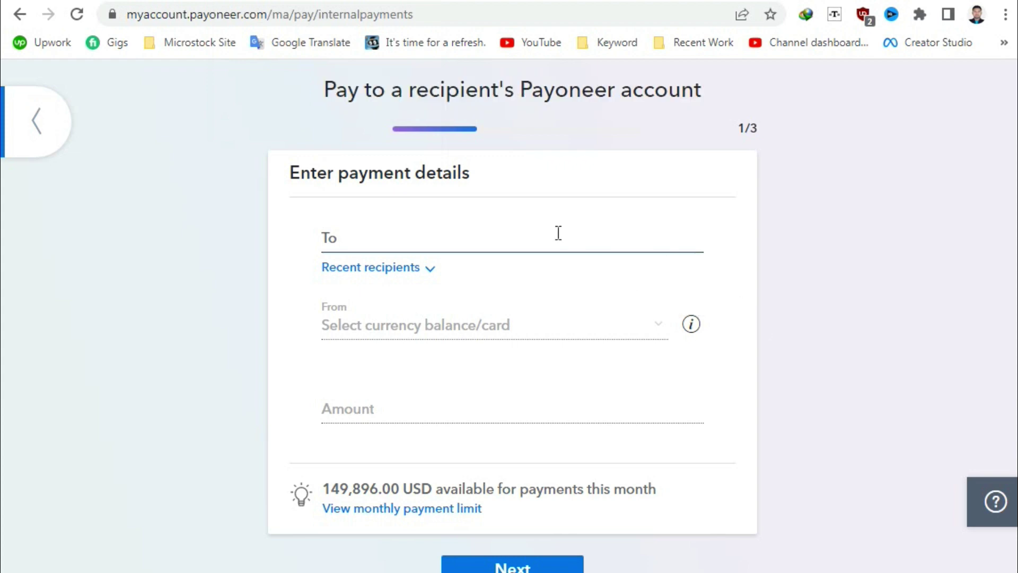
click(832, 461)
click(38, 117)
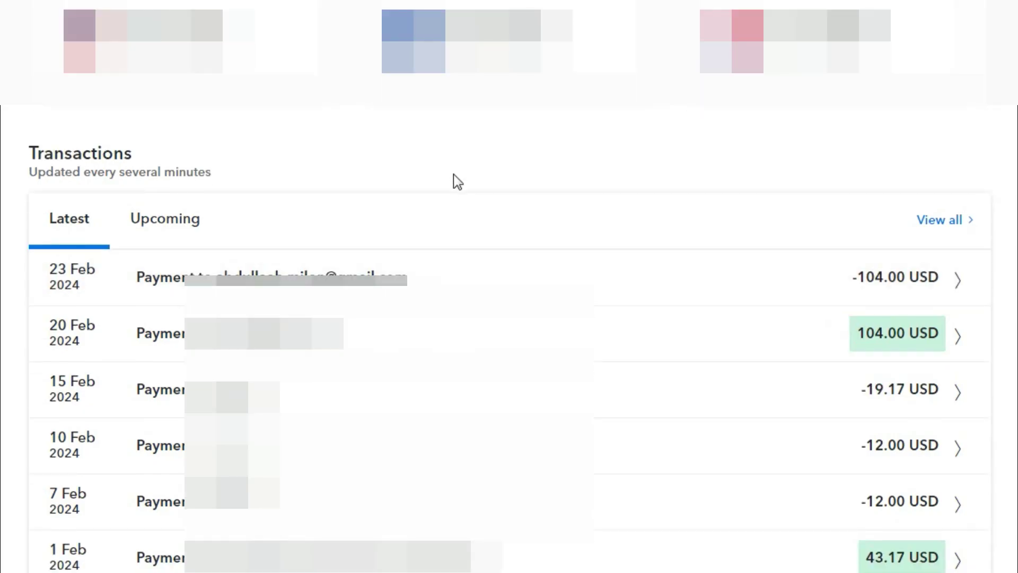
Review the currency balances and the latest transactions on the Payoneer account.
click(455, 177)
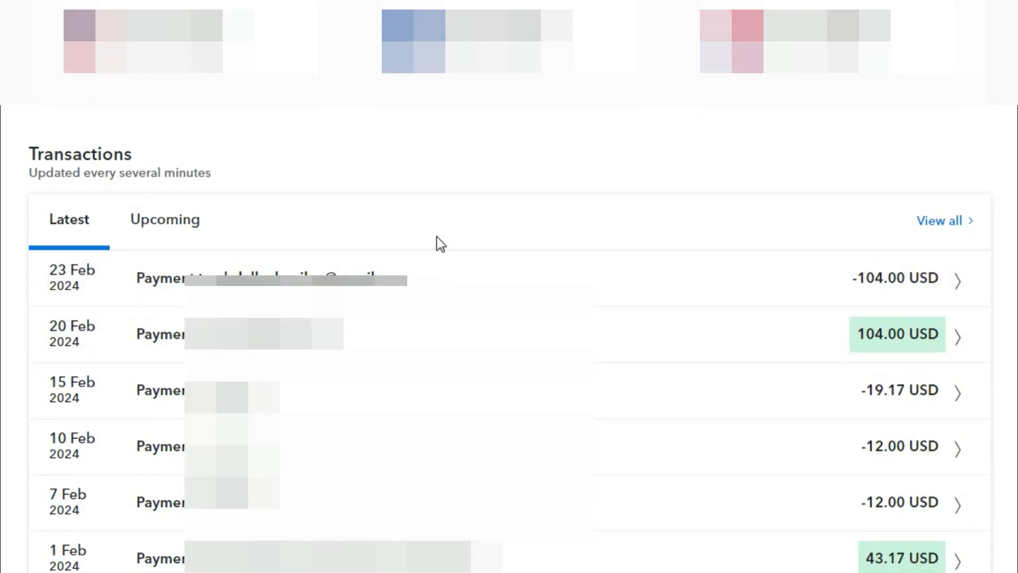
scroll(439, 244, up, 3)
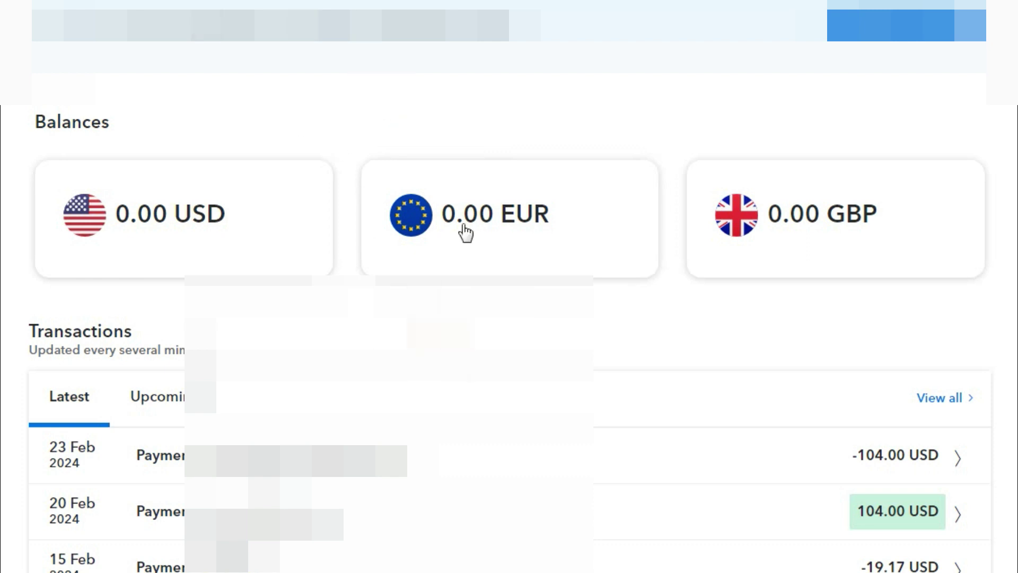
scroll(463, 159, down, 2)
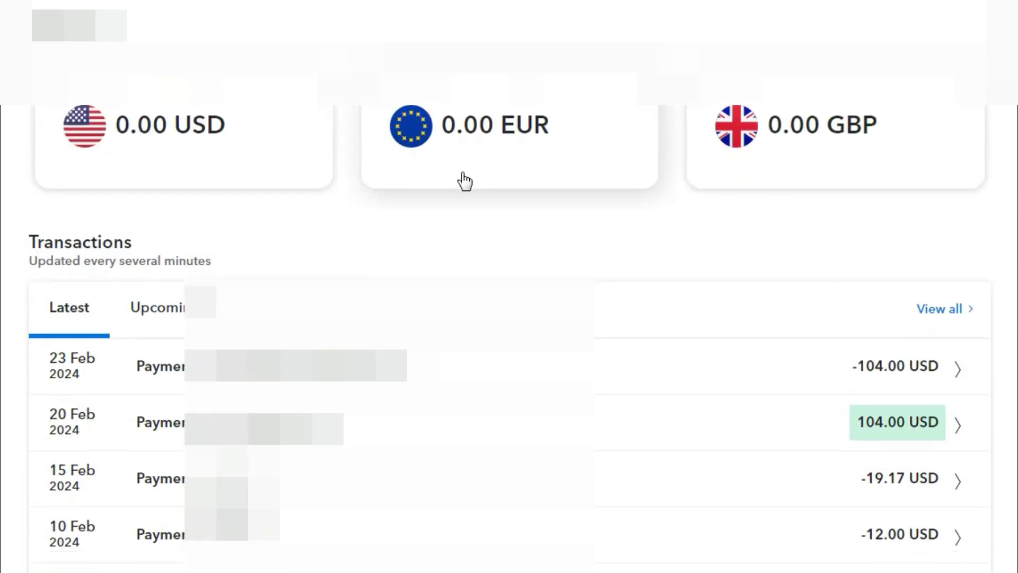
scroll(466, 177, up, 2)
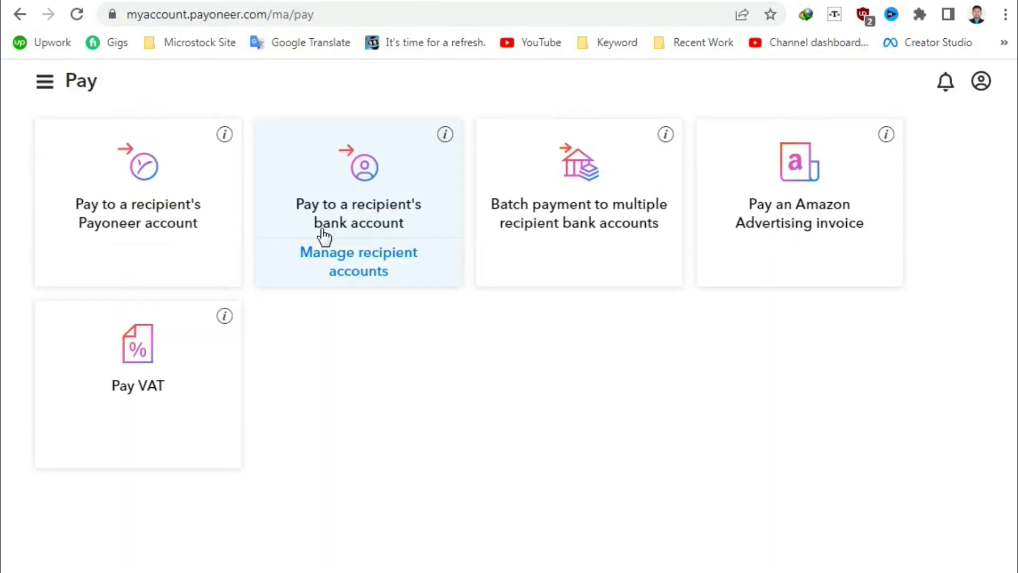
Return from the Pay page to the Payoneer home page and look through the older entries in the transaction list.
click(57, 82)
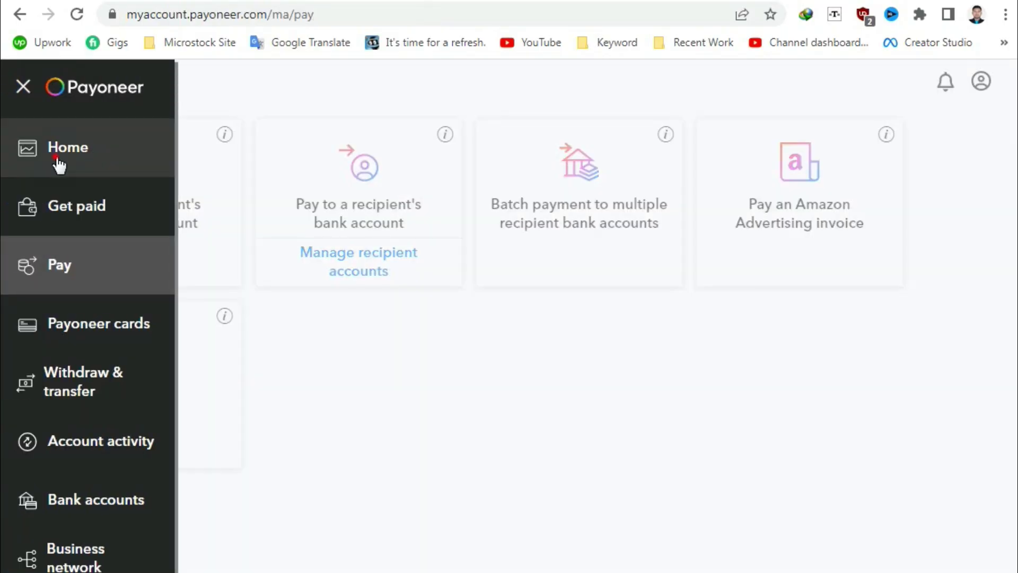
click(55, 152)
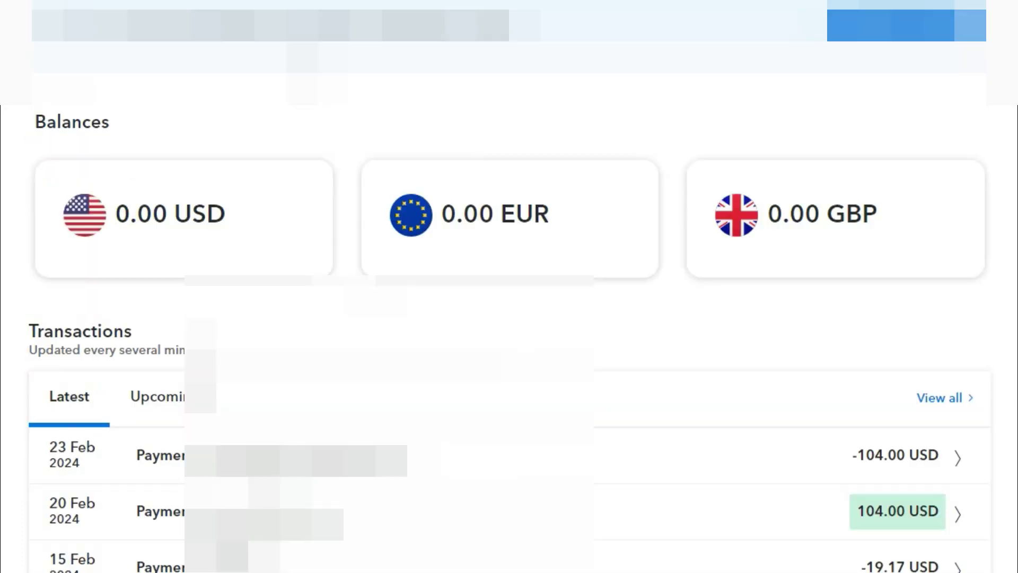
scroll(403, 109, down, 3)
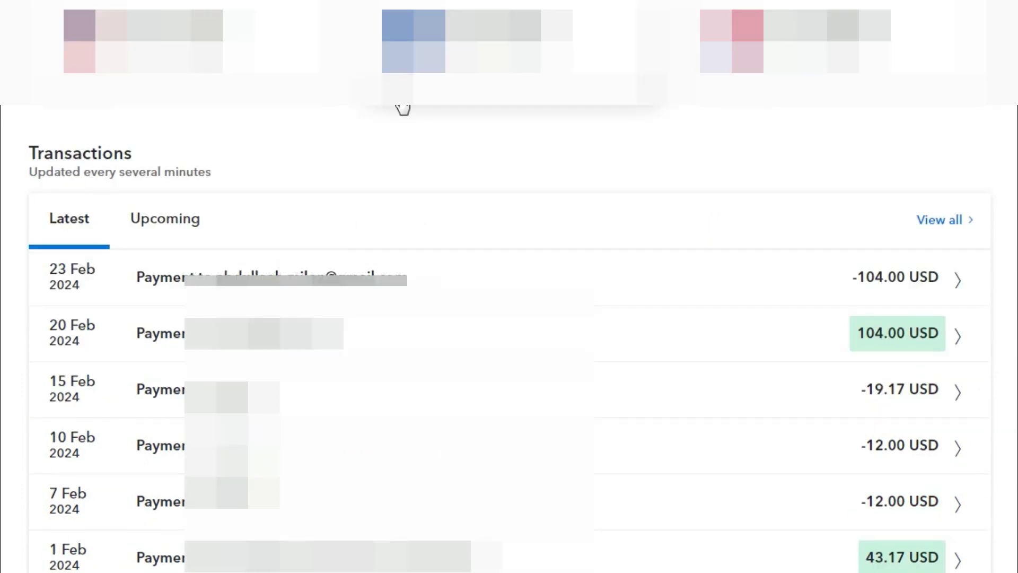
scroll(438, 238, down, 3)
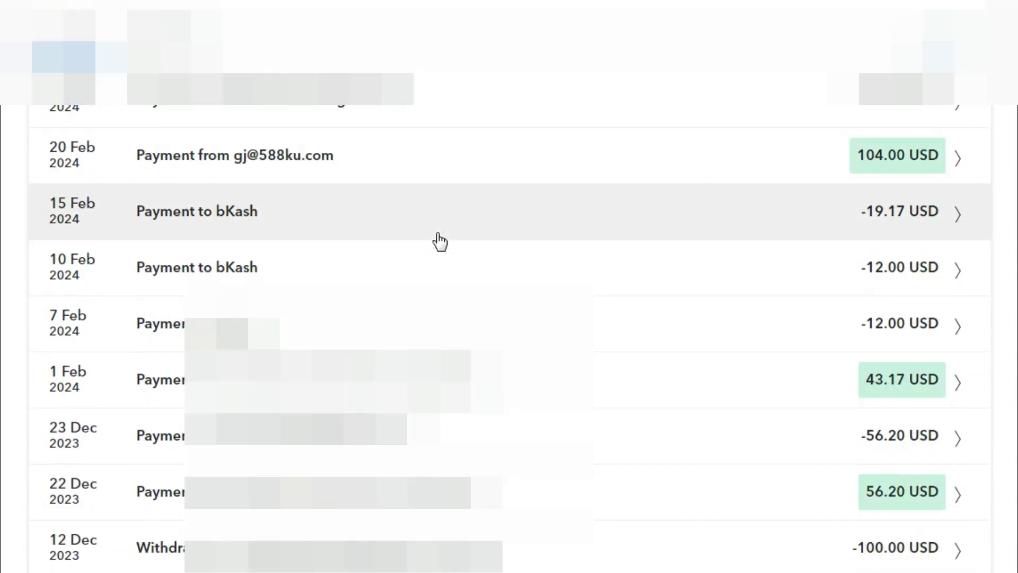